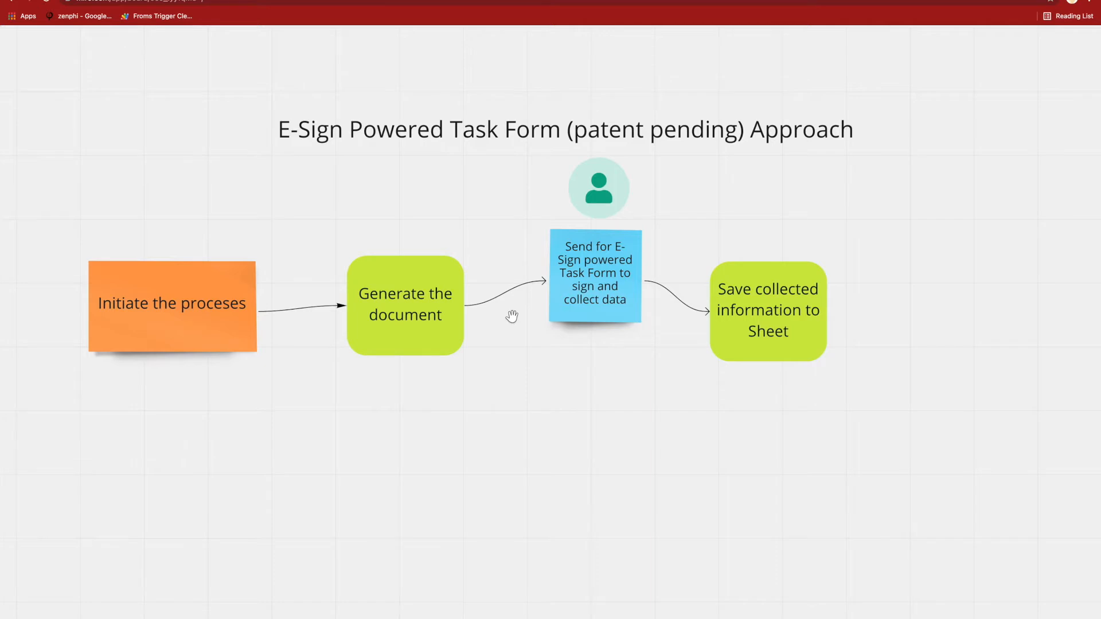
- Compare the earlier process diagram with the E-Sign Powered Task Form approach diagram on the whiteboard
scroll(511, 316, "up", 5)
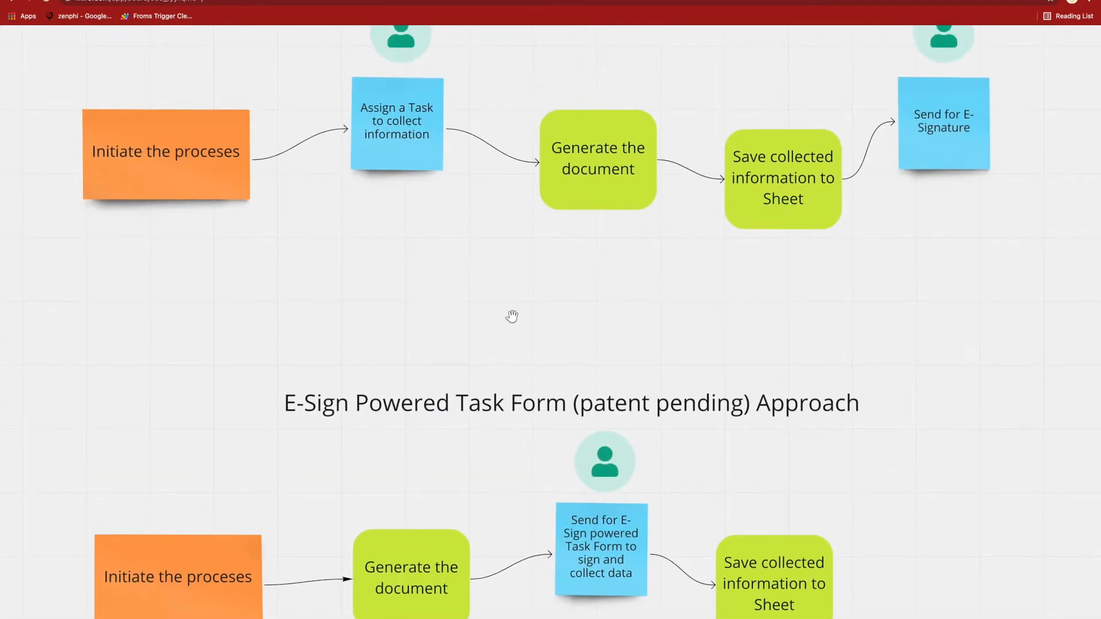
scroll(512, 316, "down", 2)
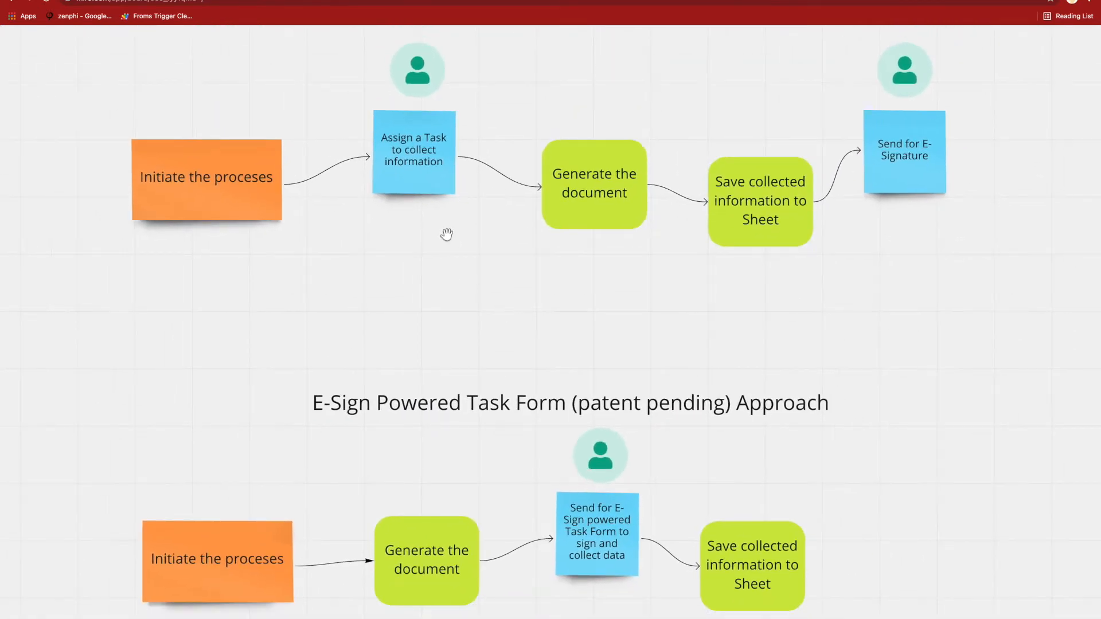
left_click(893, 154)
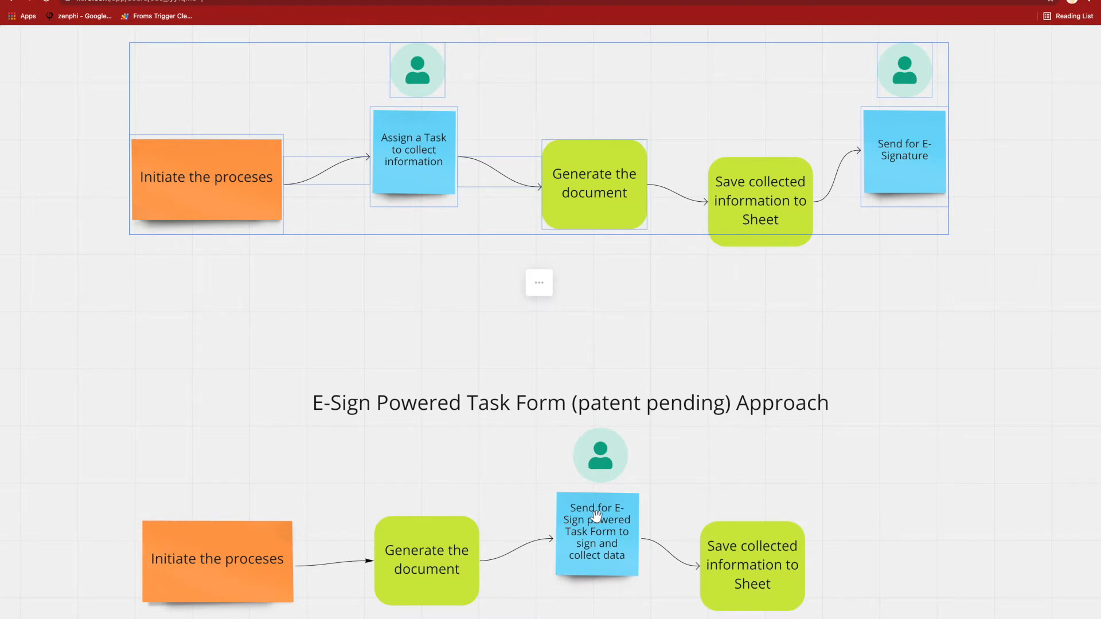
left_click(768, 478)
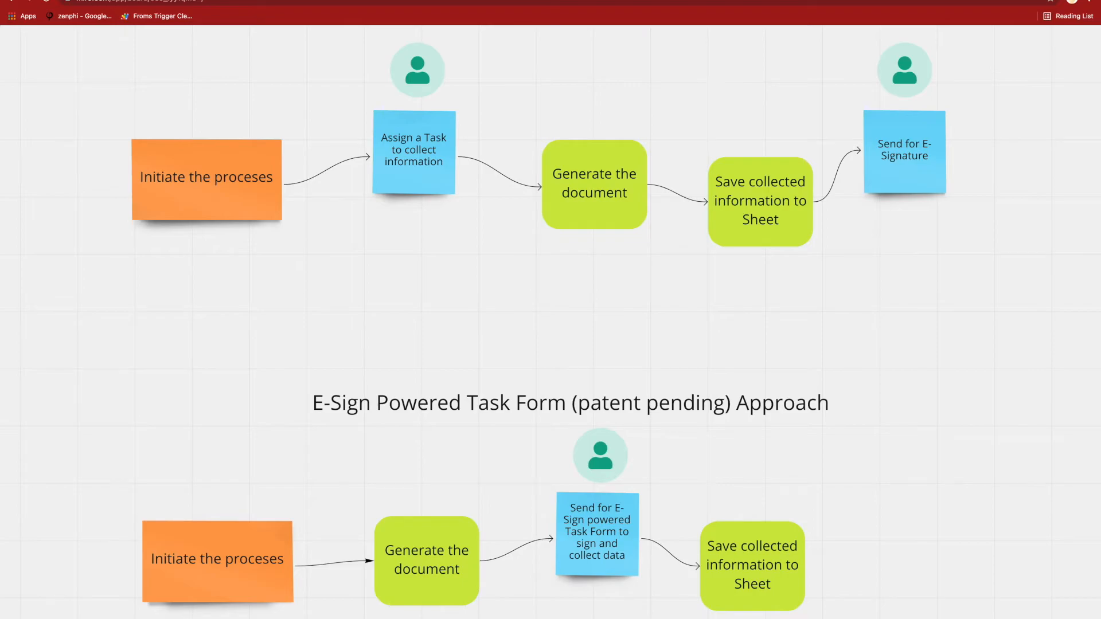
- Switch to the zenphi Offer Letter flow and open the template document linked in the Generate offer letter action
left_click(75, 0)
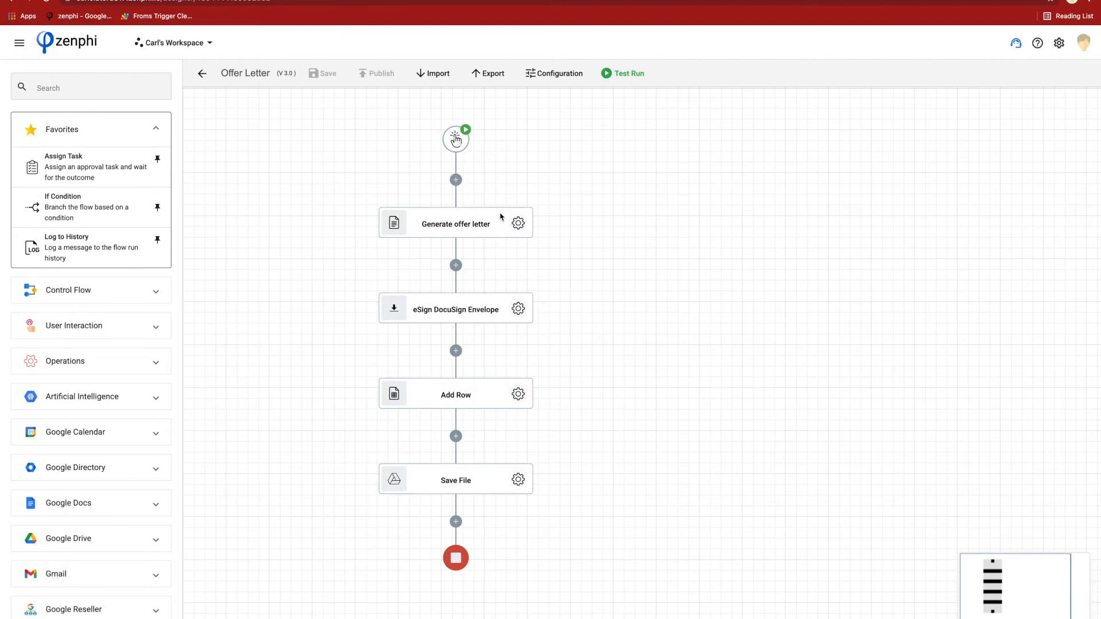
left_click(517, 225)
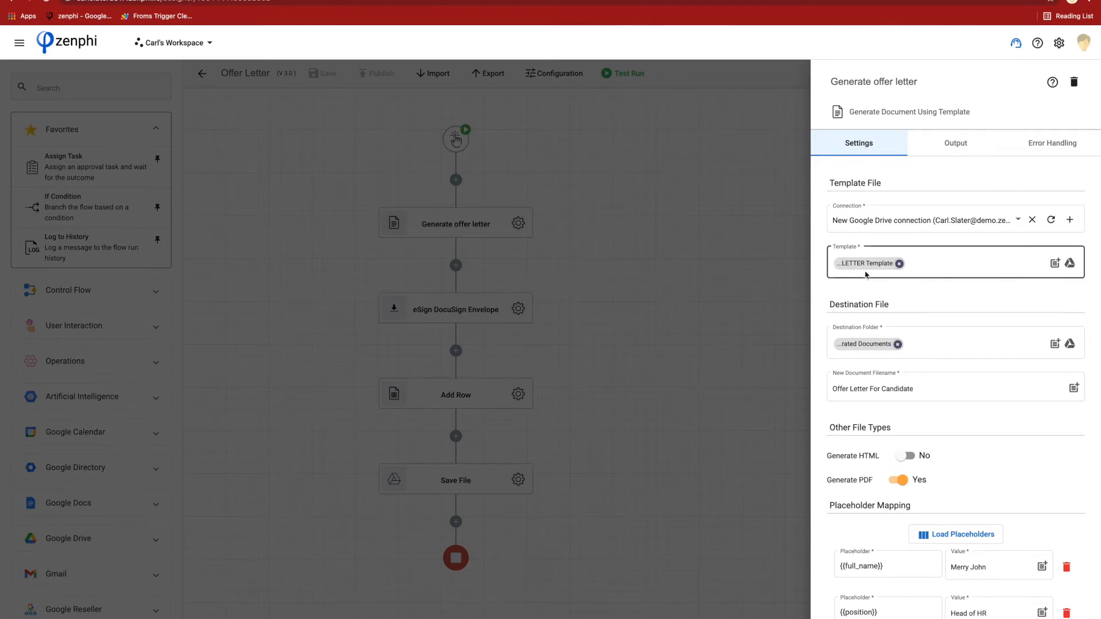
mouse_move(866, 269)
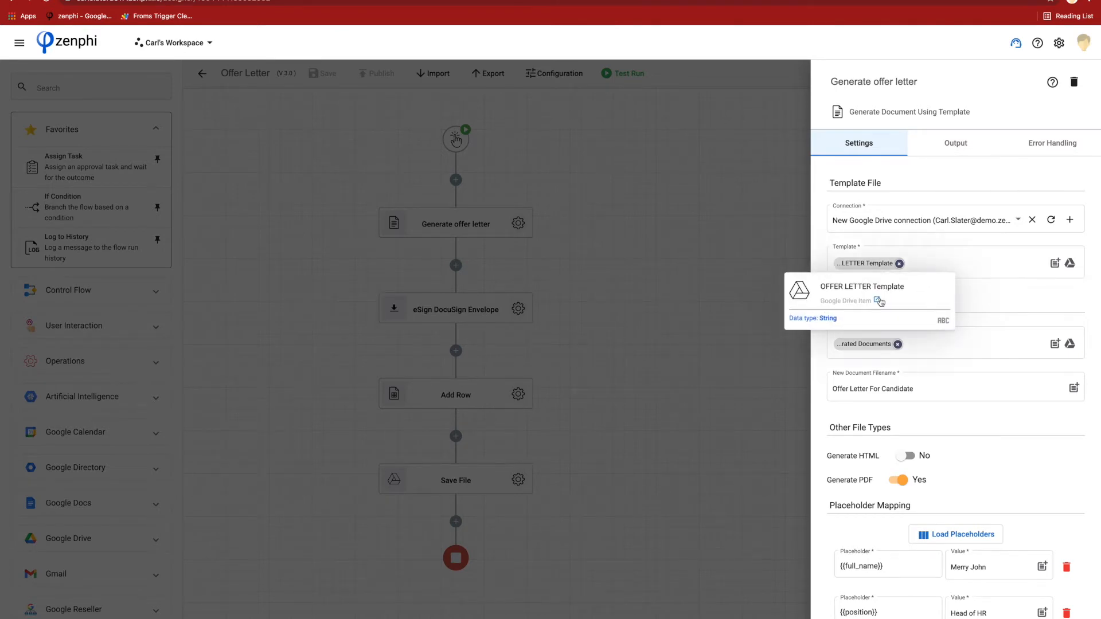
left_click(878, 300)
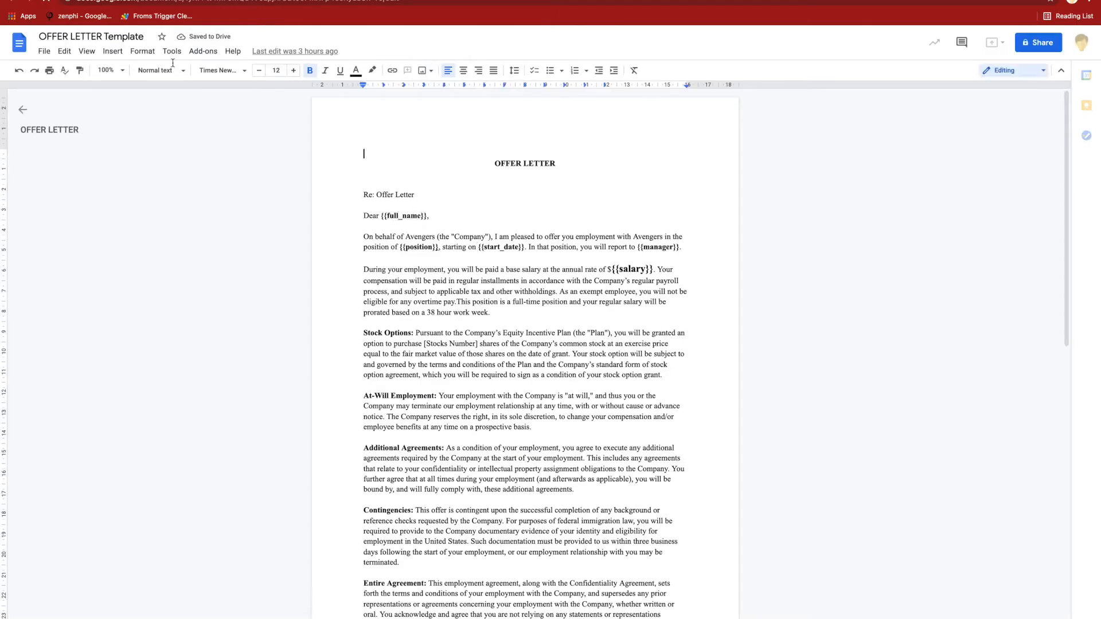
- Zoom the OFFER LETTER Template to 150% and review its placeholders down to the manager and employee details
left_click(121, 70)
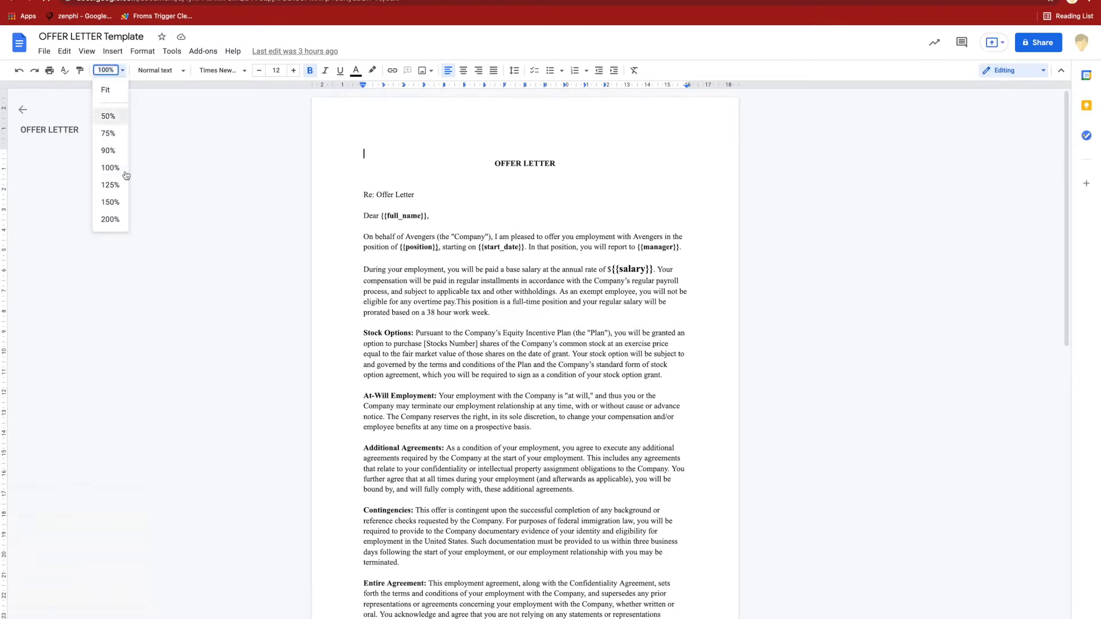
left_click(110, 202)
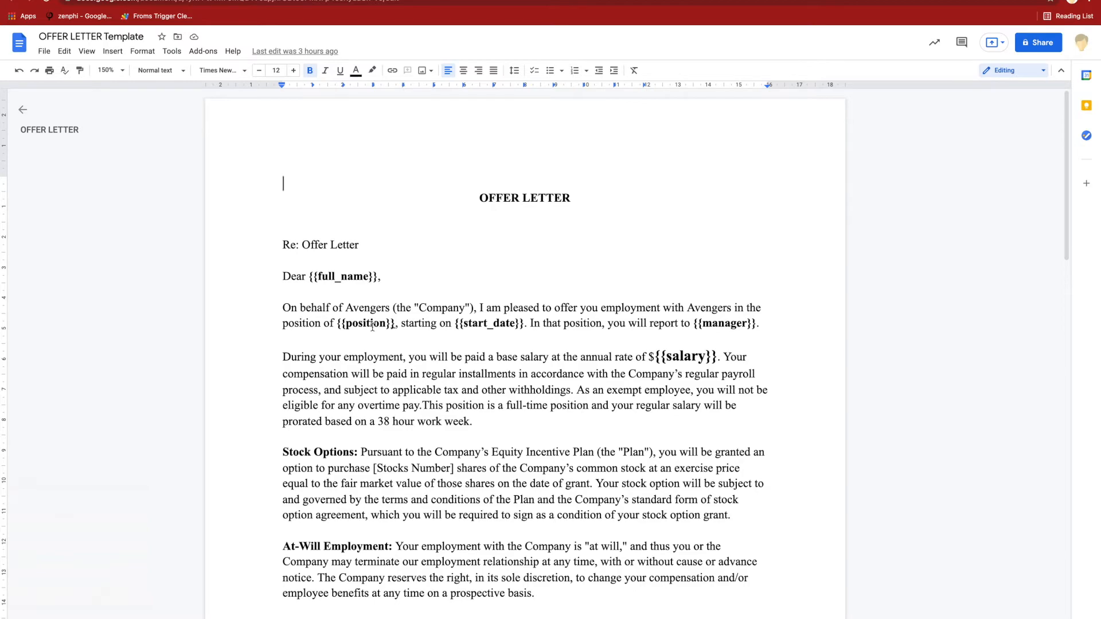
scroll(373, 326, "down", 10)
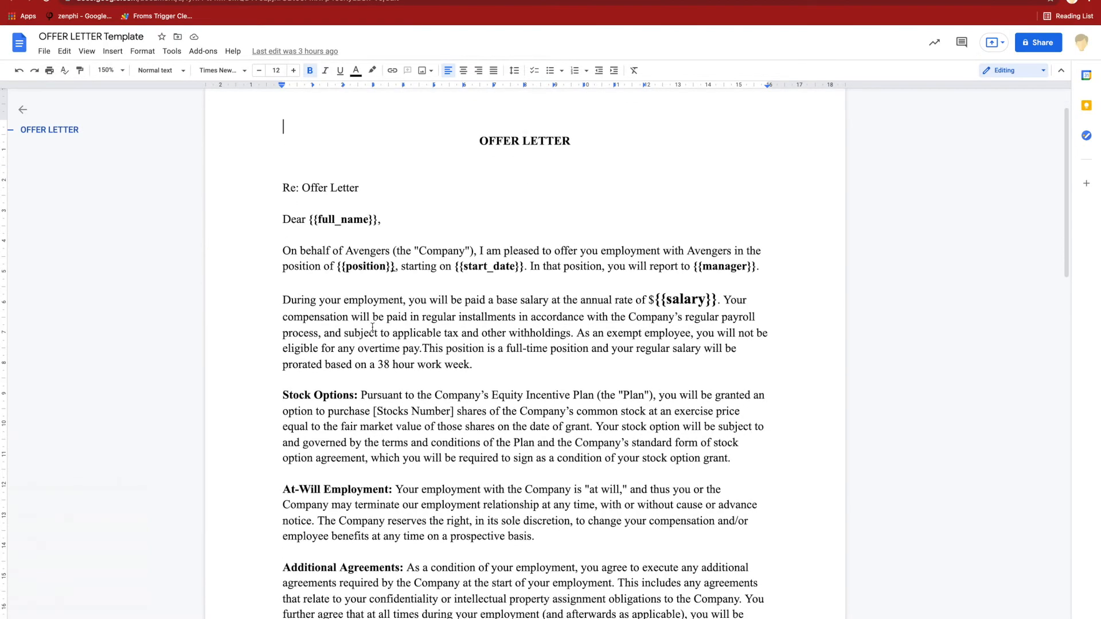
scroll(372, 326, "down", 8)
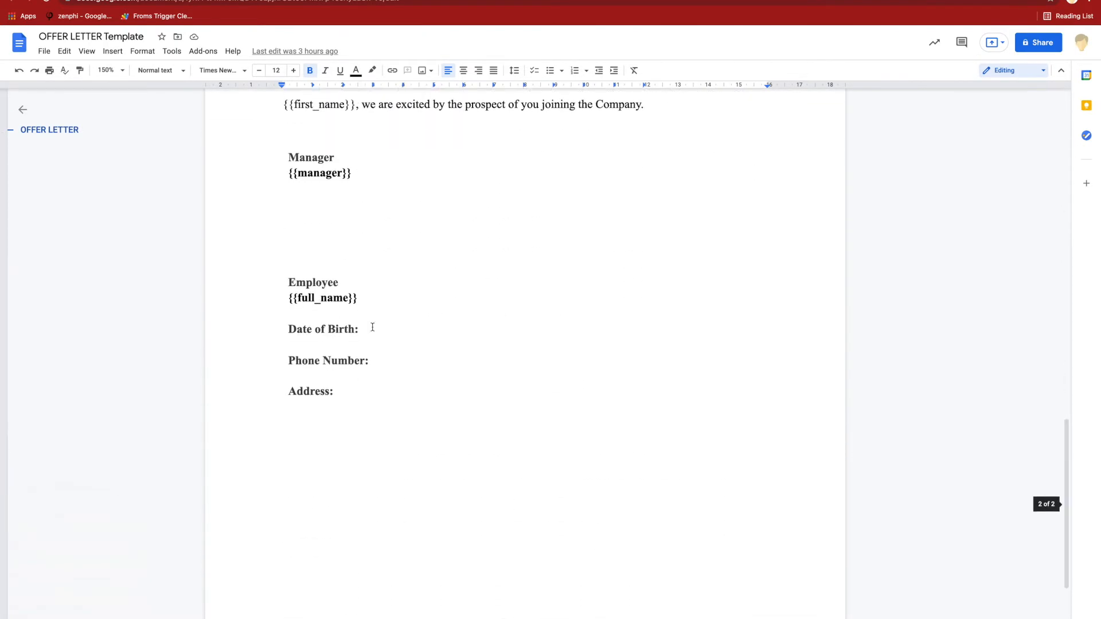
left_click(377, 337)
left_click(356, 175)
- Switch back to zenphi, review the placeholder mapping of the Generate offer letter action, and close its settings
left_click(253, 1)
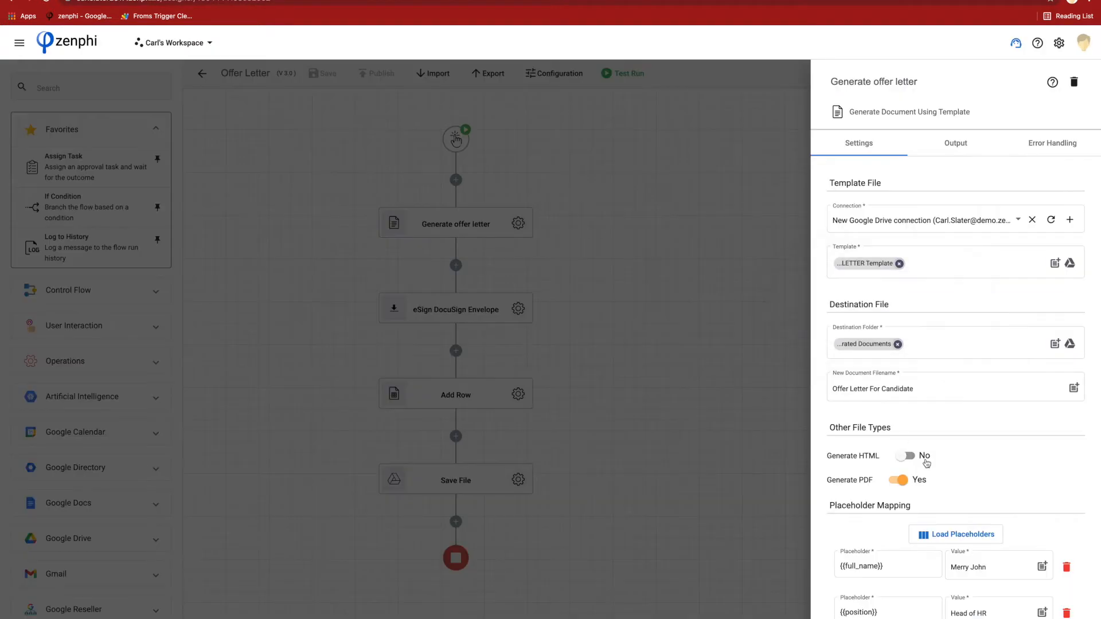
scroll(1058, 478, "down", 4)
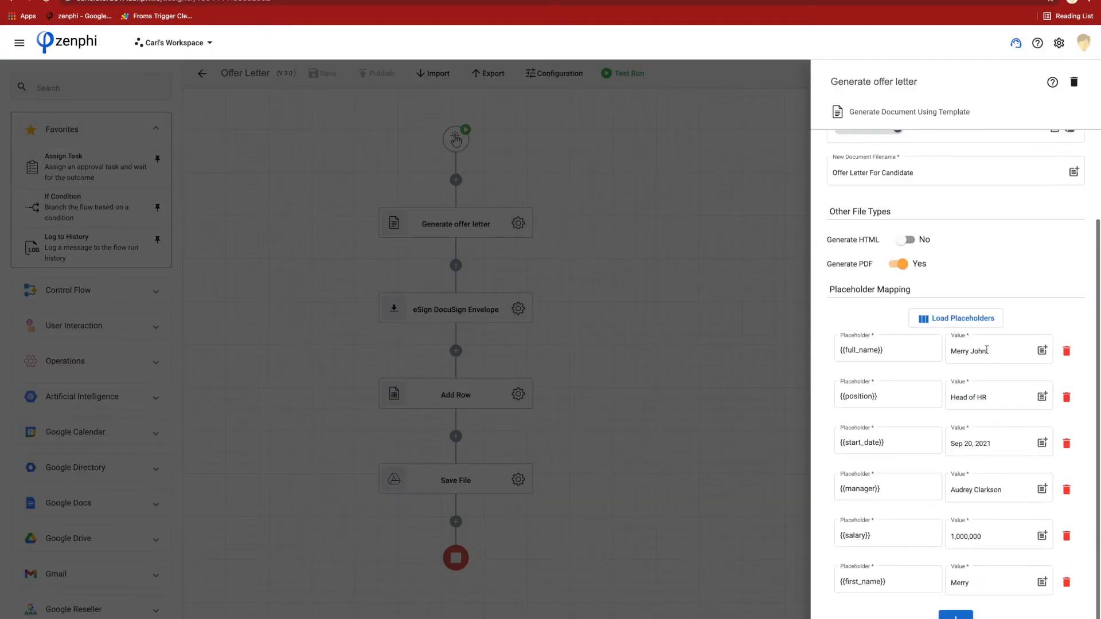
left_click(878, 353)
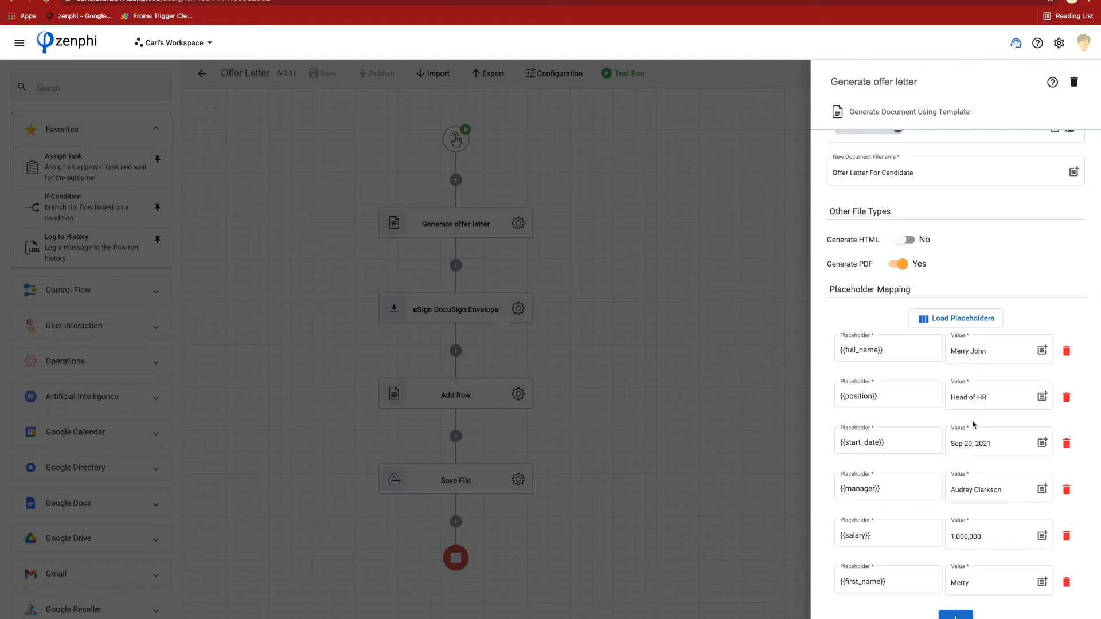
left_click(737, 368)
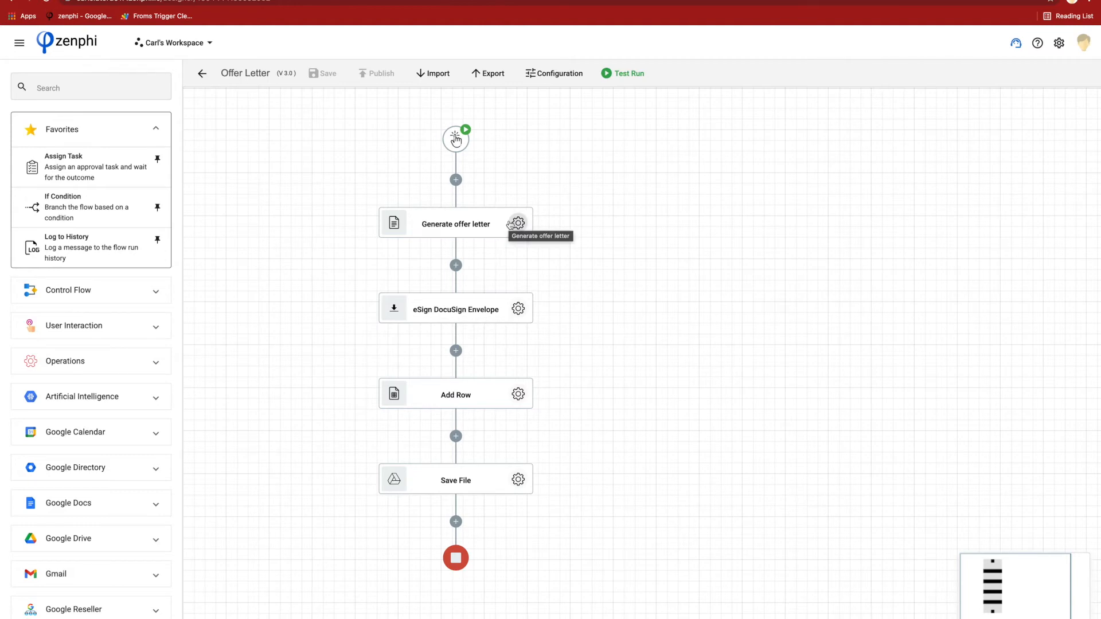
- Open the eSign DocuSign Envelope settings and inspect the first recipient's details and signature field placeholder
left_click(518, 310)
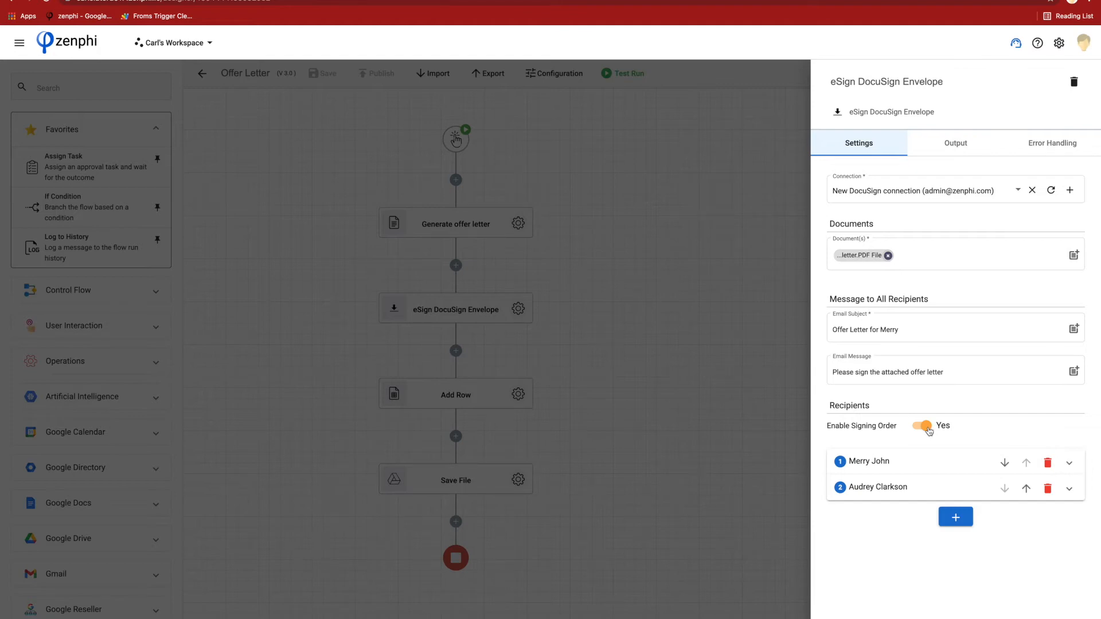
left_click(889, 473)
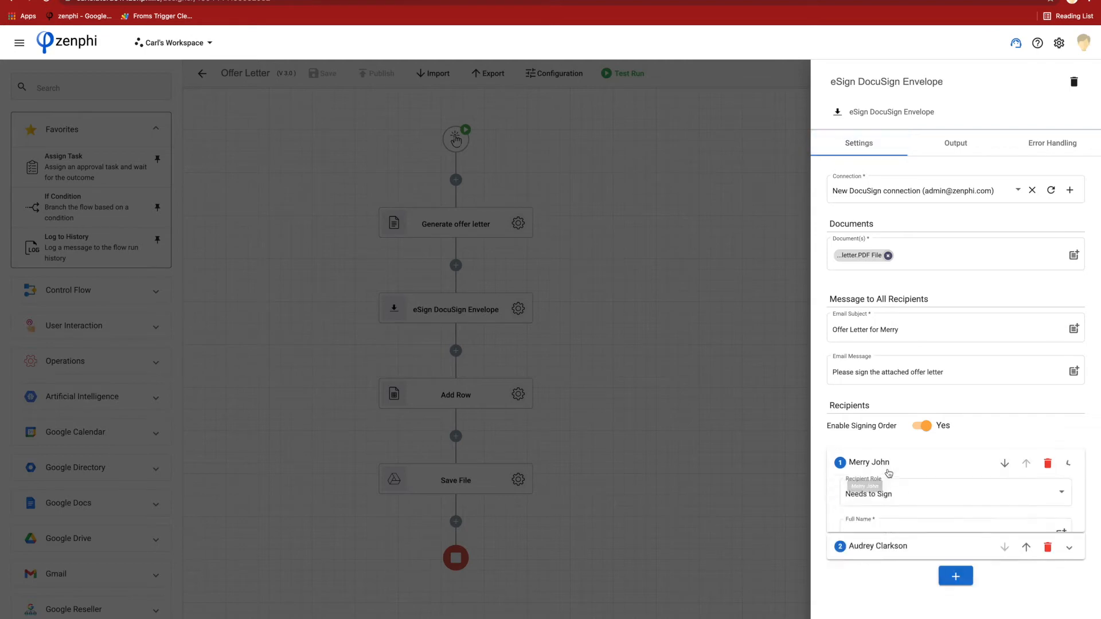
scroll(887, 472, "down", 3)
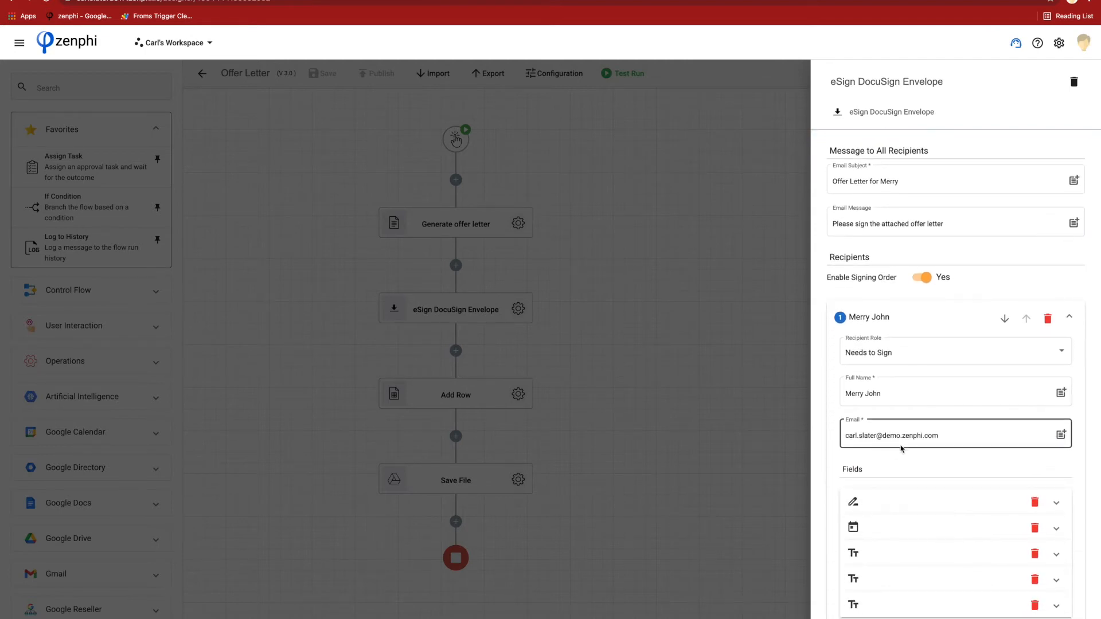
scroll(917, 519, "down", 2)
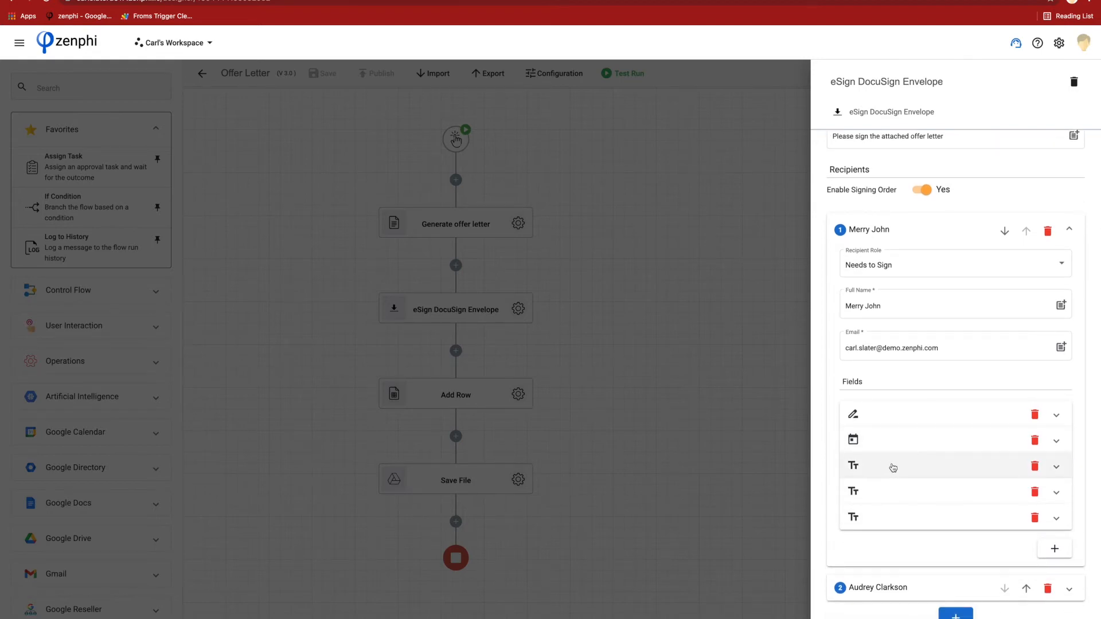
left_click(891, 423)
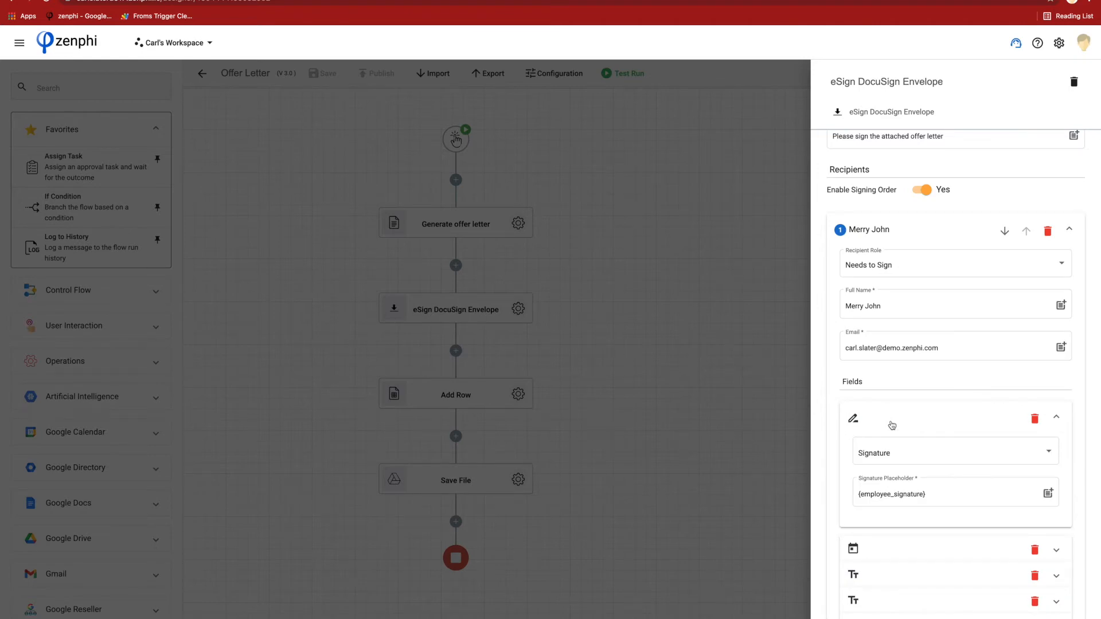
left_click(897, 494)
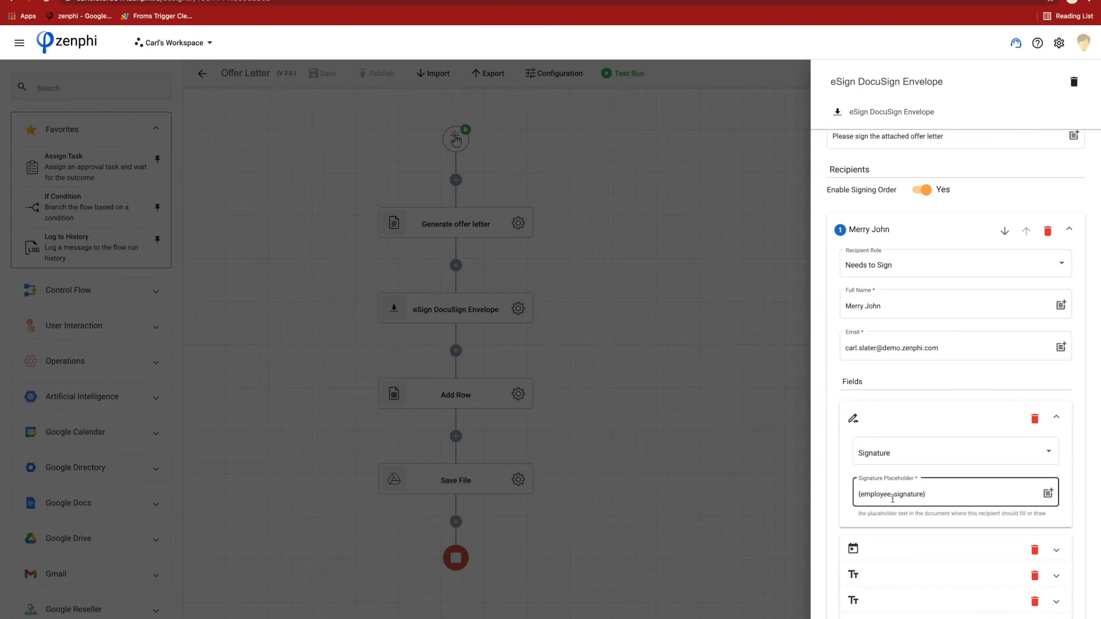
- In the Google Docs template, highlight the hidden white placeholders for the employee's signature, sign date, date of birth, phone number and address
left_click(862, 416)
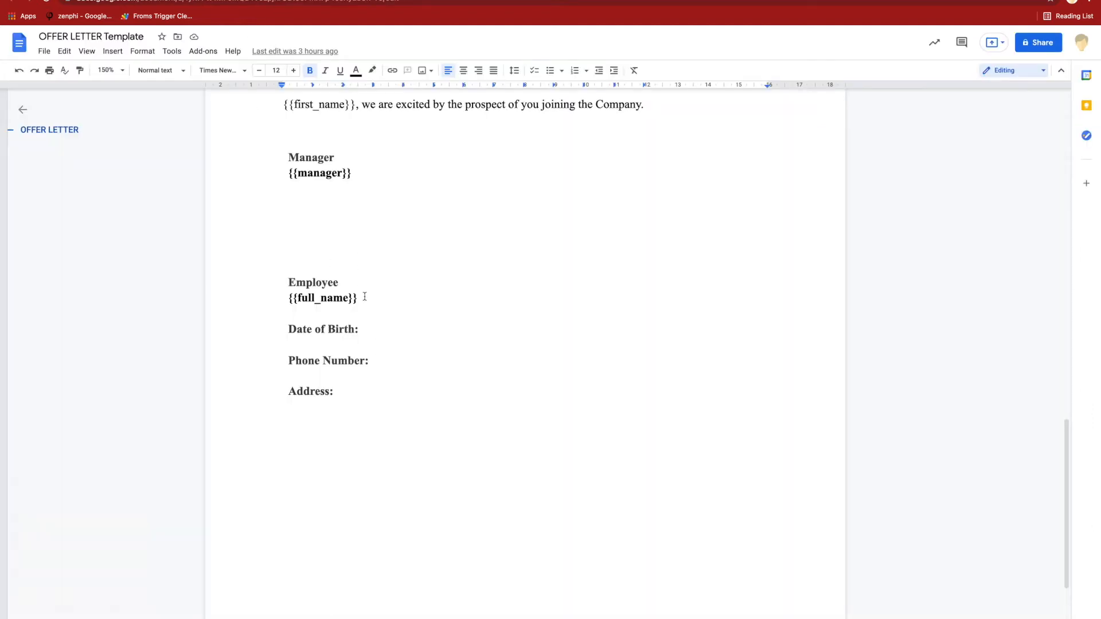
left_click(346, 466)
left_click_drag(307, 430, 276, 417)
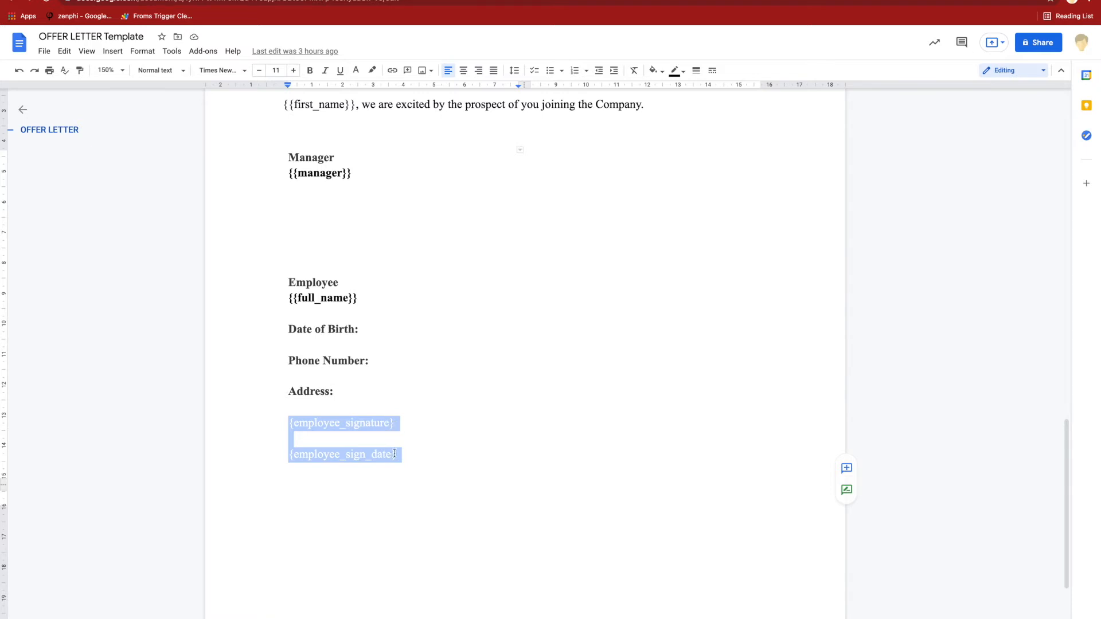
key("BackSpace")
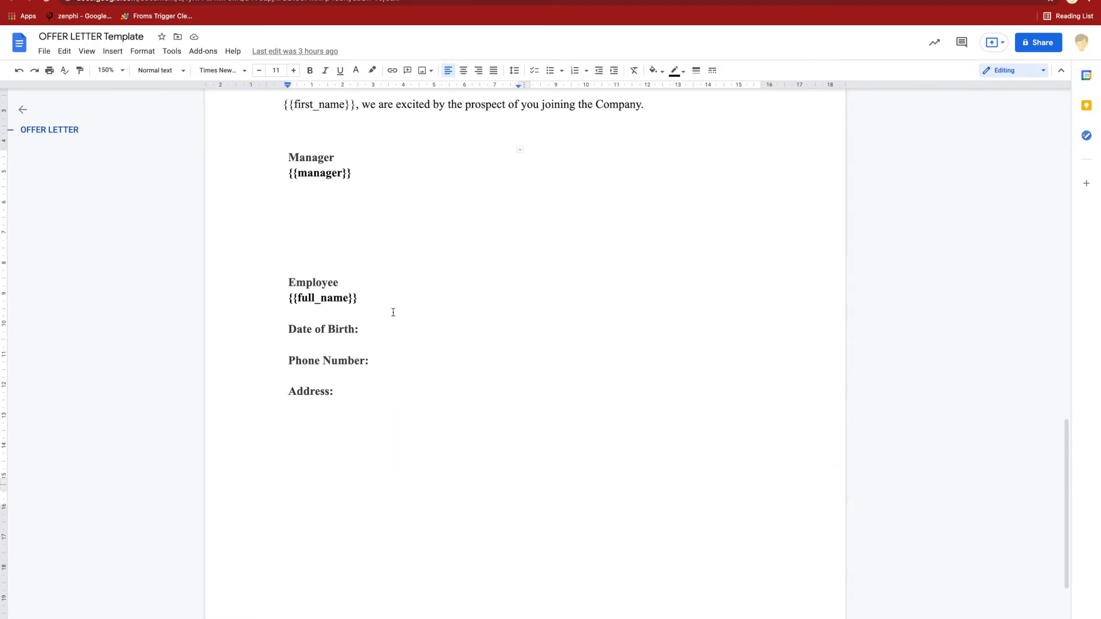
mouse_move(363, 325)
left_mouse_down()
mouse_move(491, 331)
mouse_move(342, 328)
mouse_move(353, 329)
left_mouse_up()
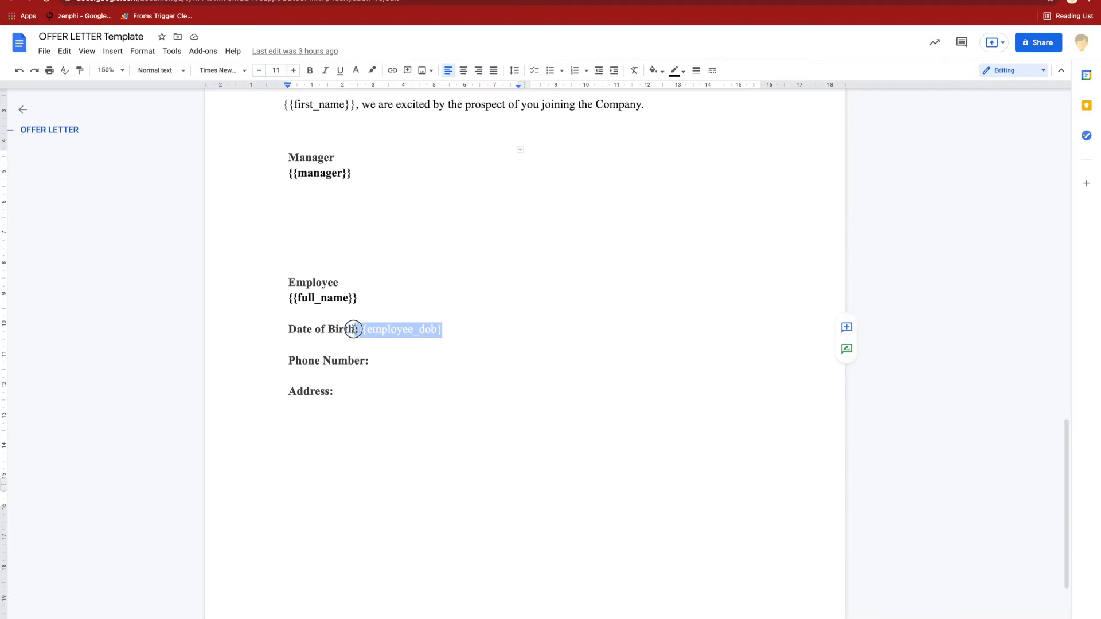
left_click_drag(468, 361, 366, 363)
mouse_move(488, 382)
left_mouse_down()
mouse_move(347, 381)
mouse_move(371, 396)
mouse_move(477, 398)
left_mouse_up()
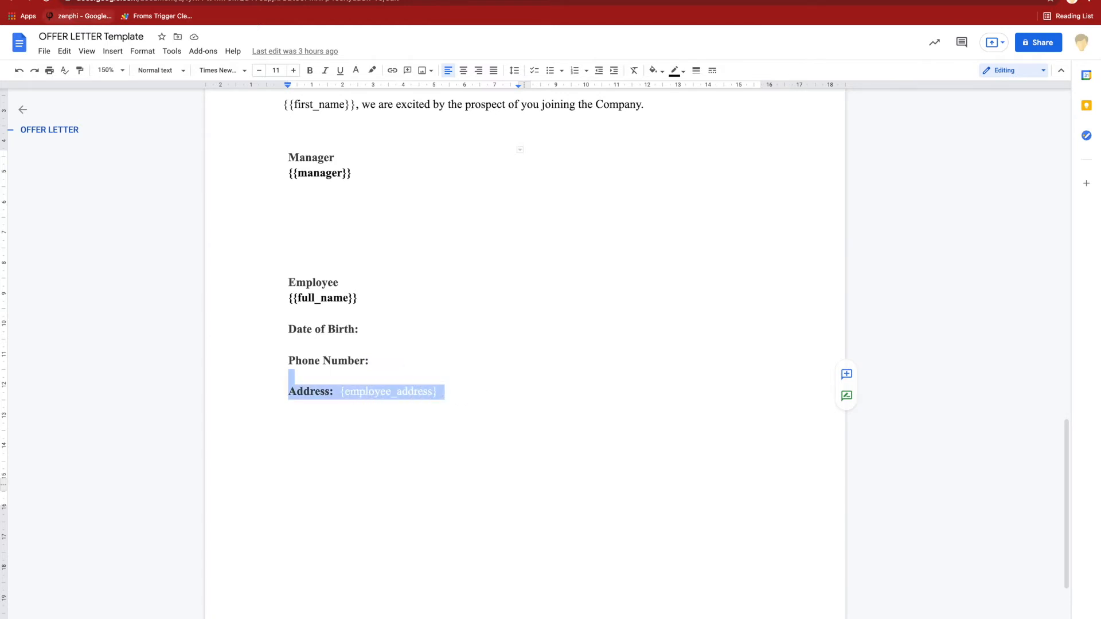
- Switch back to zenphi and inspect the placeholder and name of the first recipient's employee address text field
key("ctrl+Tab")
scroll(903, 496, "down", 3)
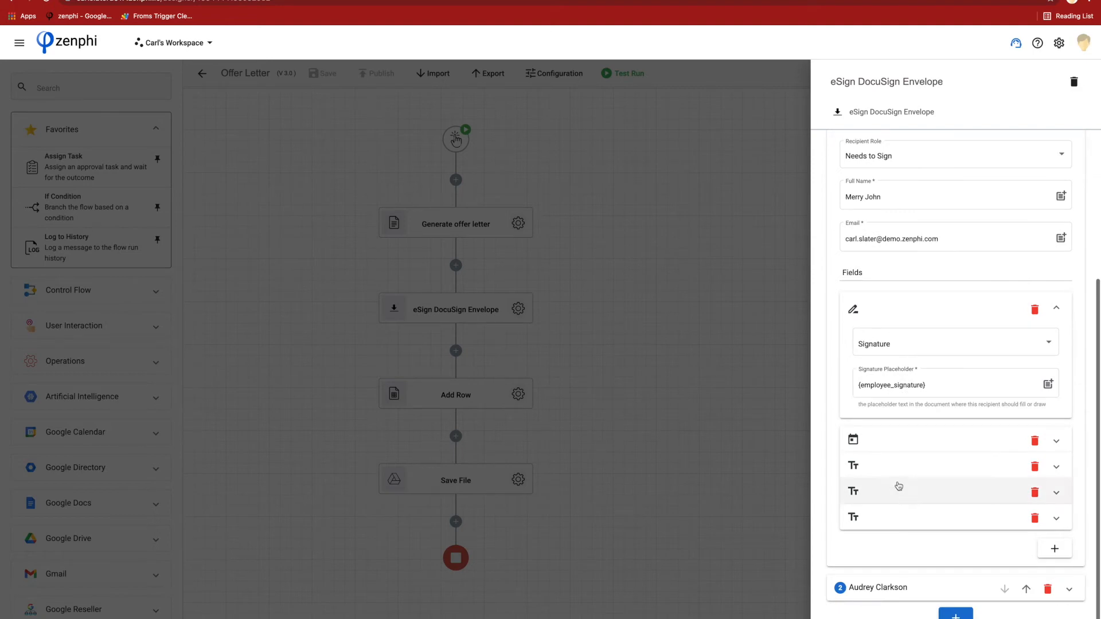
left_click(892, 468)
scroll(891, 468, "down", 3)
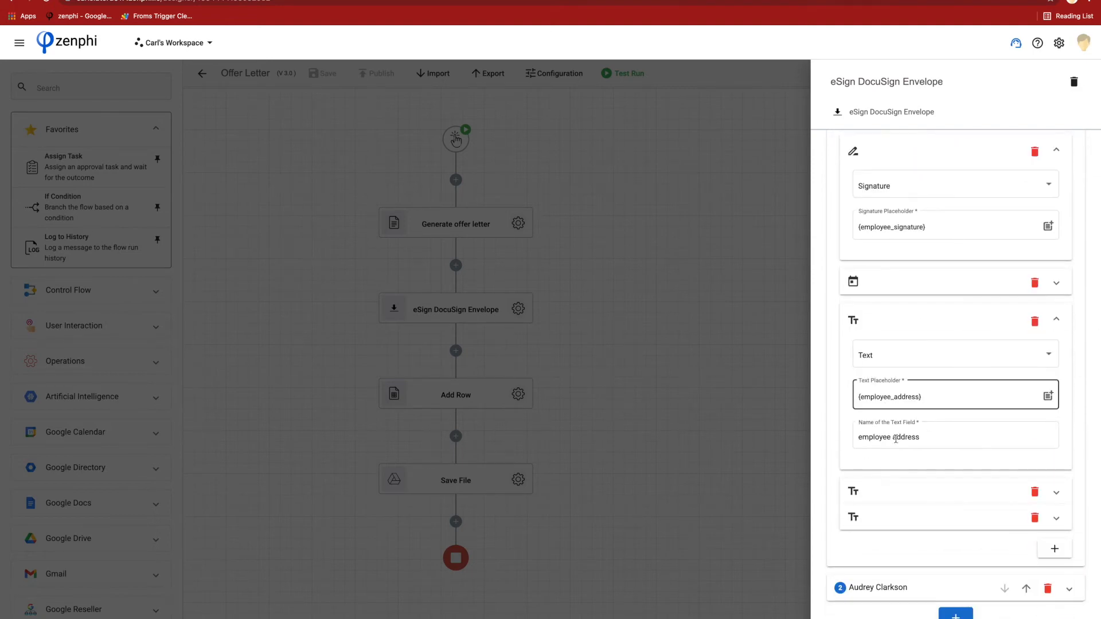
left_click(860, 397)
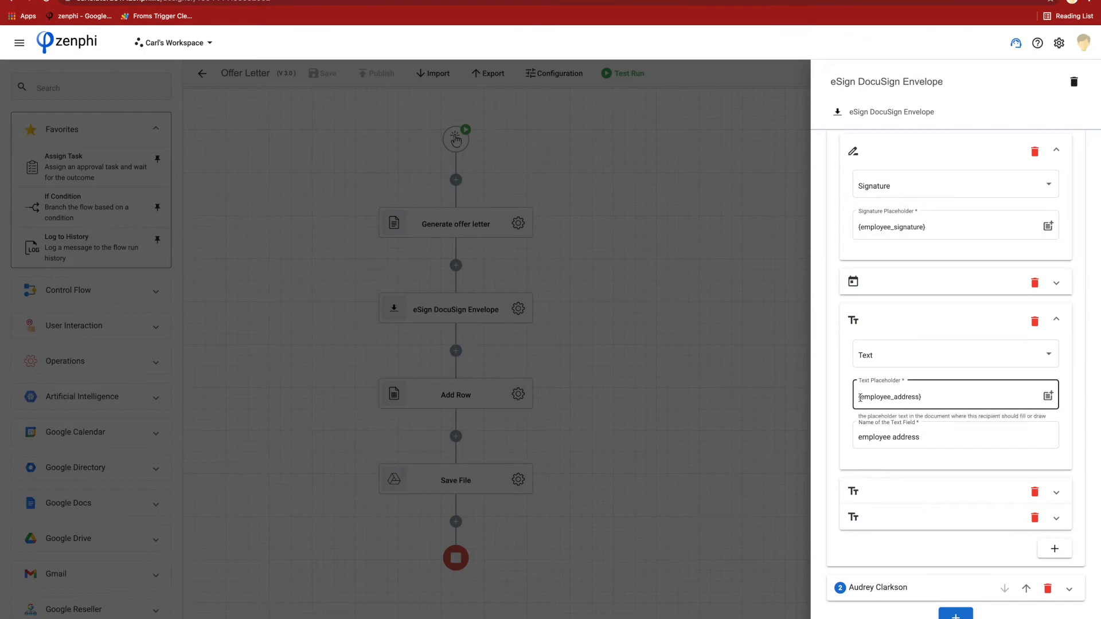
left_click(894, 434)
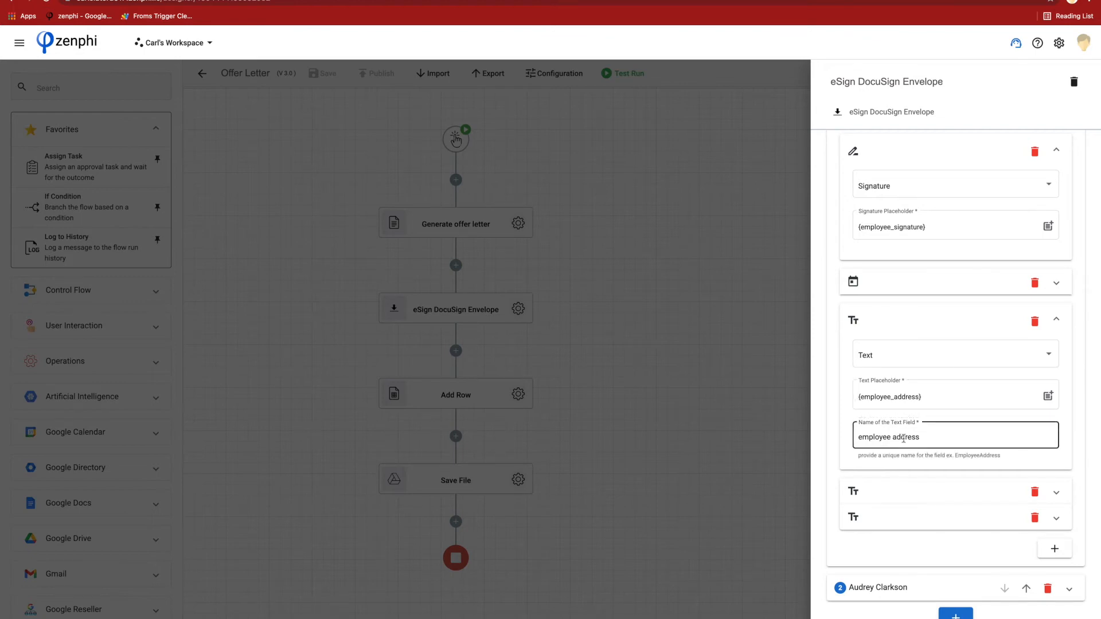
- Expand the first recipient's remaining two text fields to review the employee phone and date of birth placeholders
left_click(873, 492)
scroll(914, 567, "down", 3)
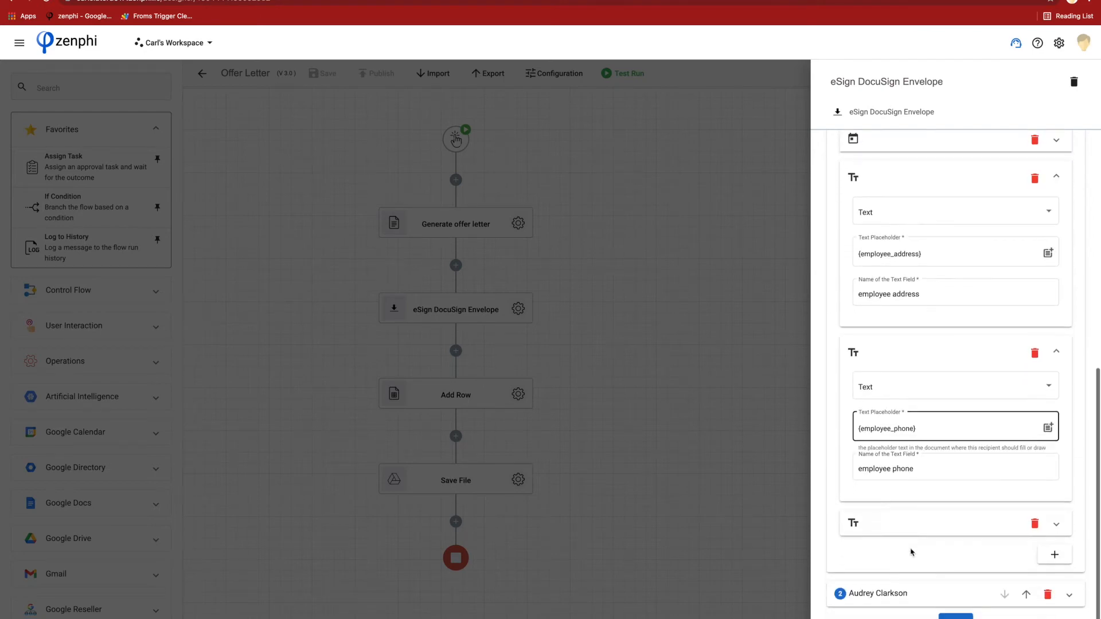
left_click(889, 539)
scroll(888, 539, "down", 3)
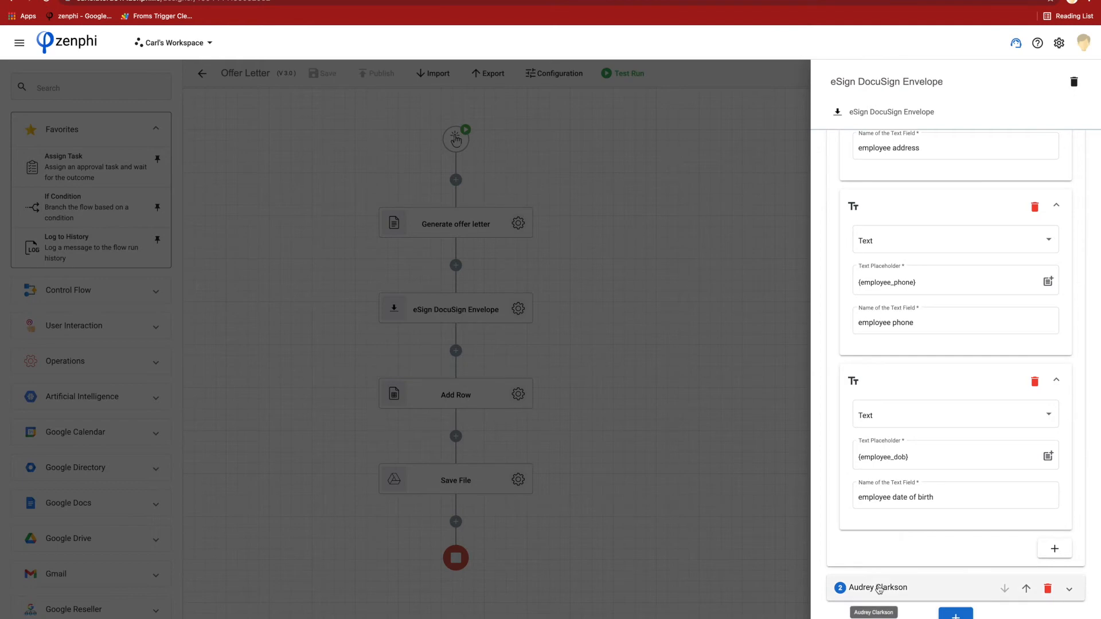
- Expand the second recipient to review their role, contact details and signing fields, and return to the envelope's document settings
left_click(878, 588)
scroll(906, 496, "down", 3)
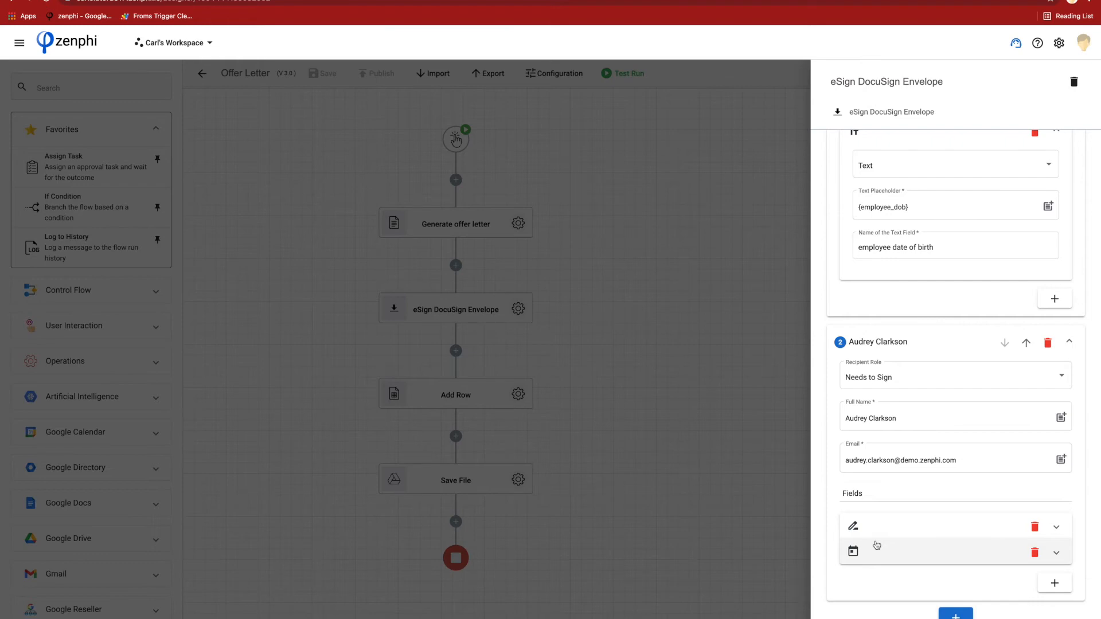
scroll(876, 545, "up", 10)
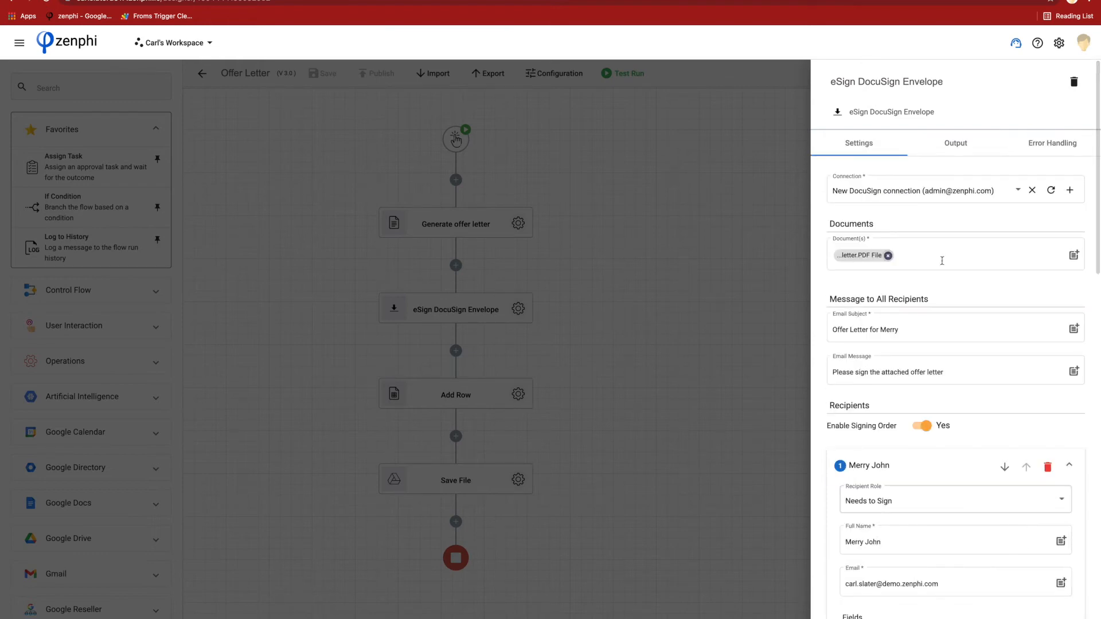
- Review the eSign DocuSign Envelope action's outputs, including the expanded Fields group, and close its settings
left_click(954, 146)
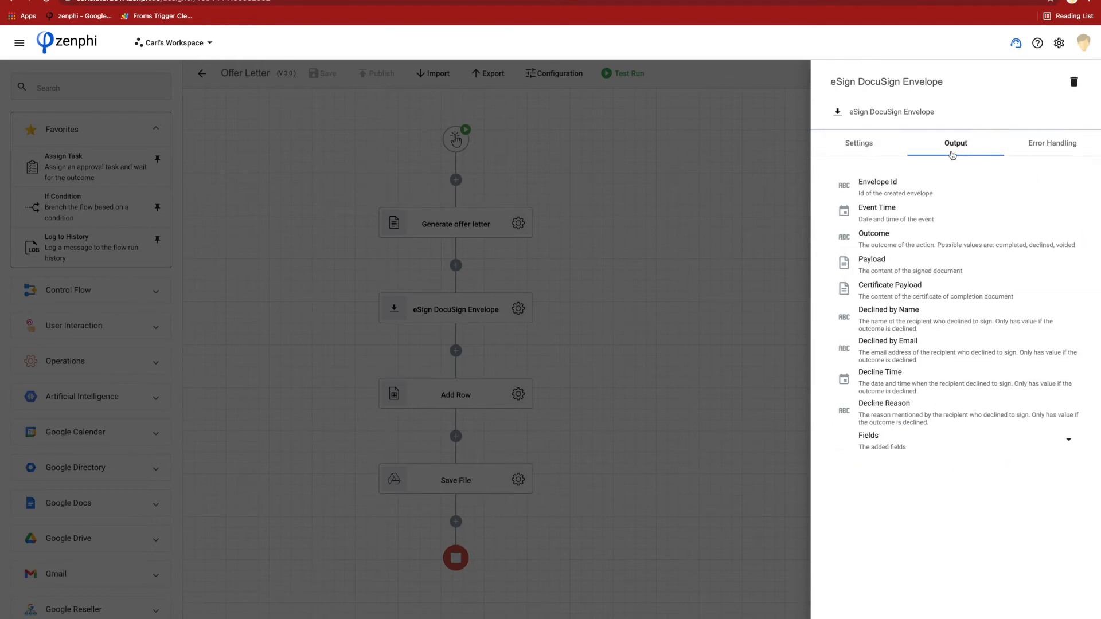
left_click(895, 439)
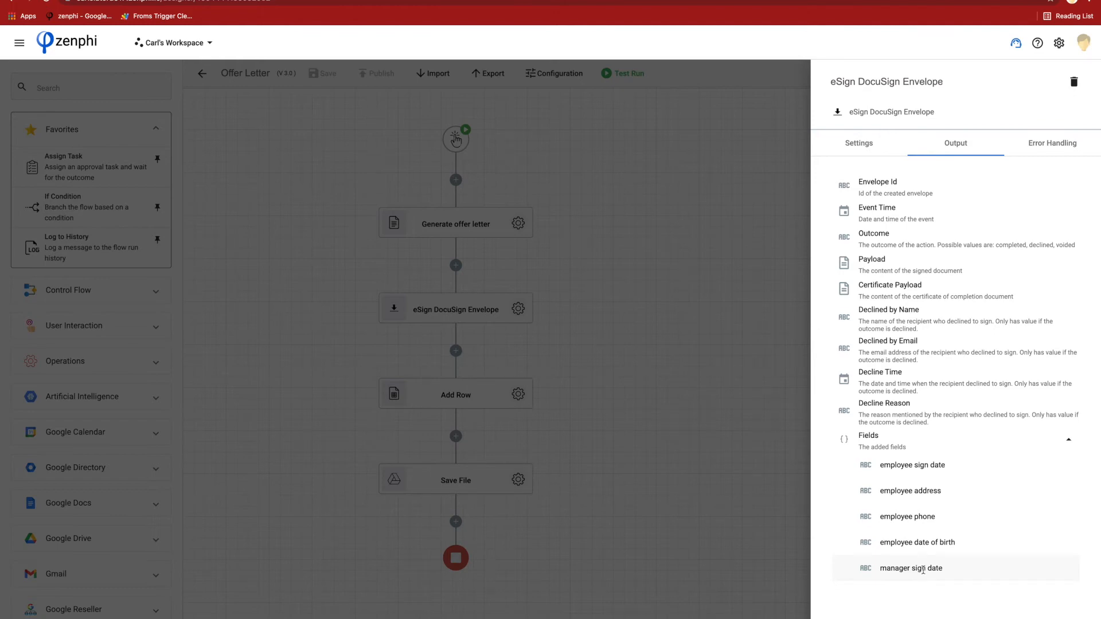
left_click(652, 467)
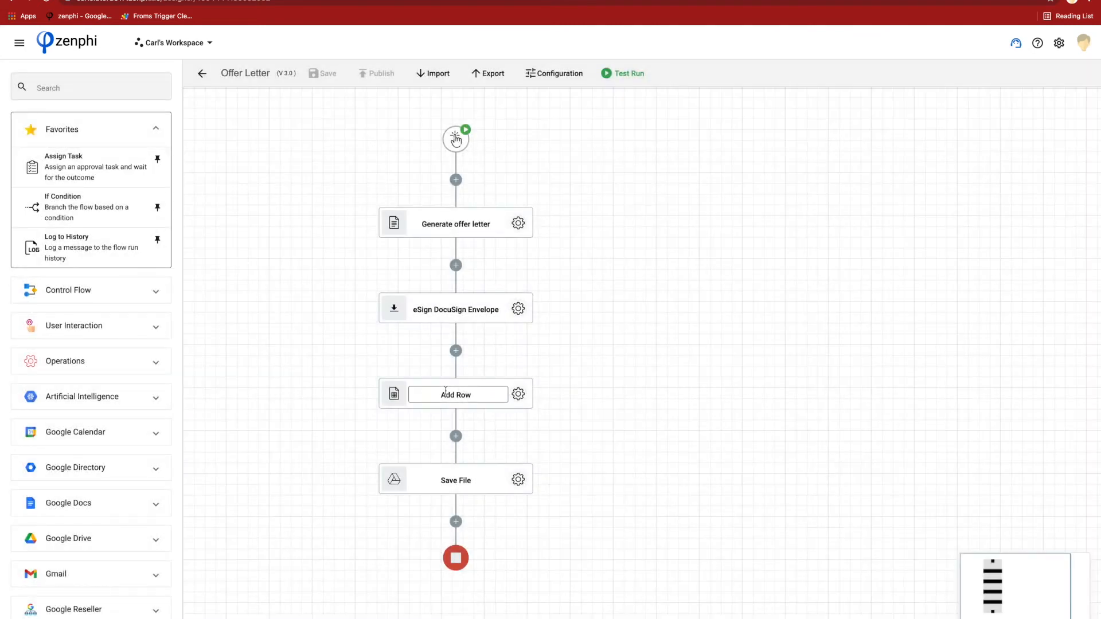
- Inspect the Add Row action's column mappings and its linked Employees spreadsheet, and return to the flow canvas
left_click(517, 395)
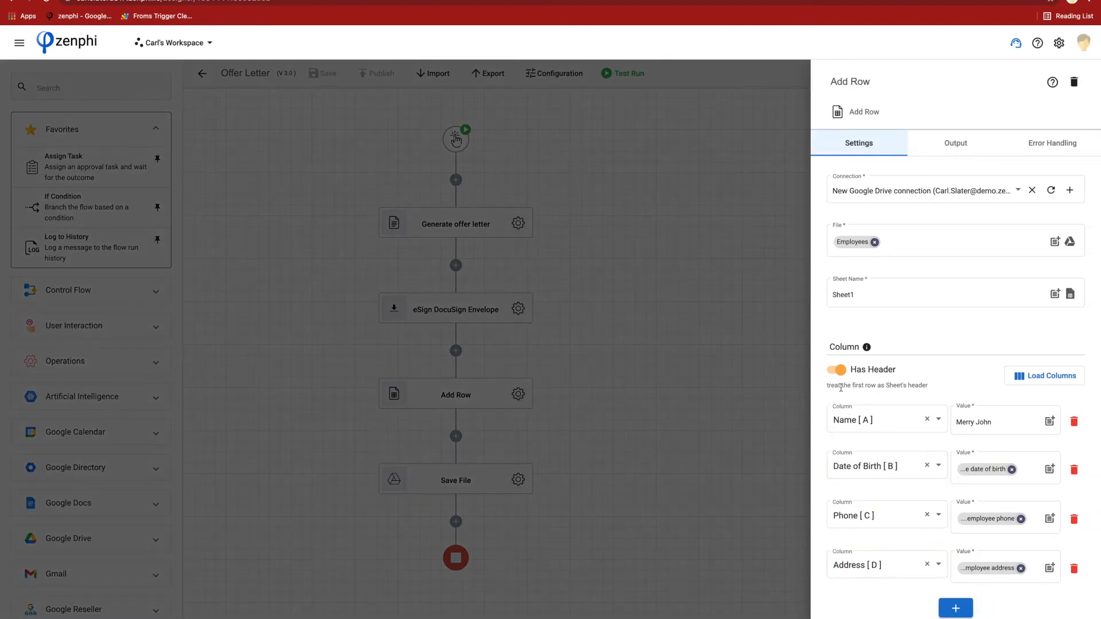
mouse_move(852, 243)
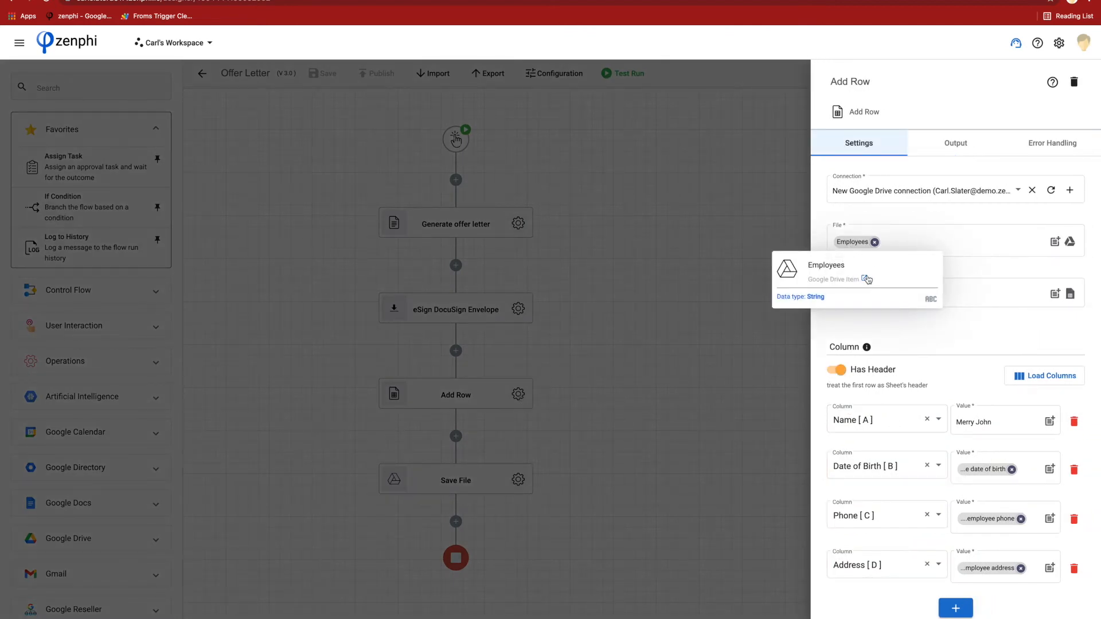
left_click(867, 279)
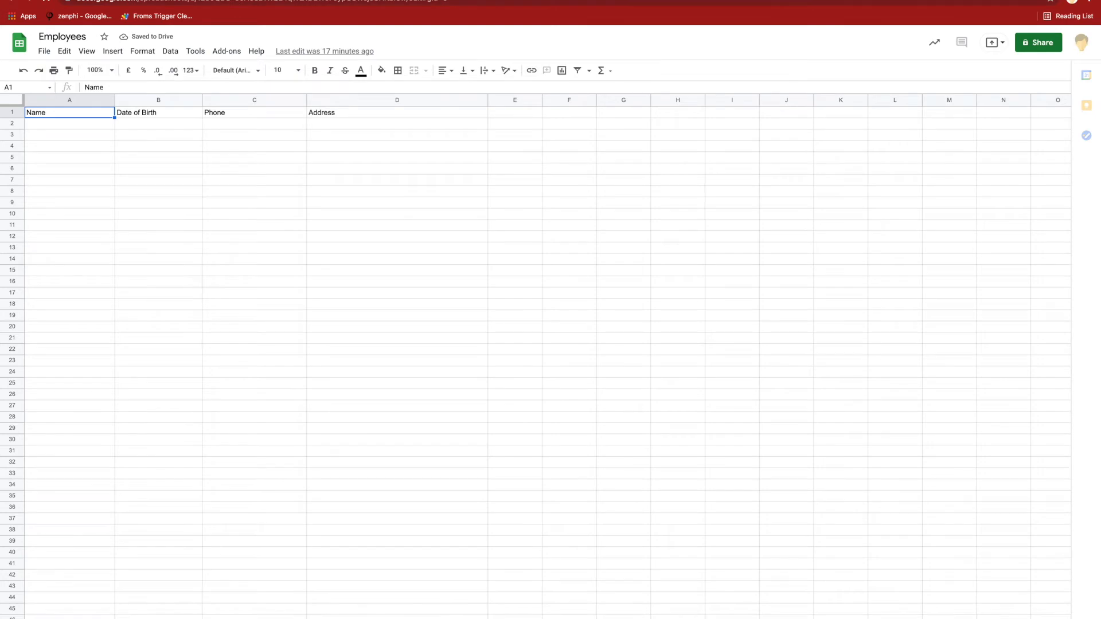
left_click(98, 1)
left_click(570, 469)
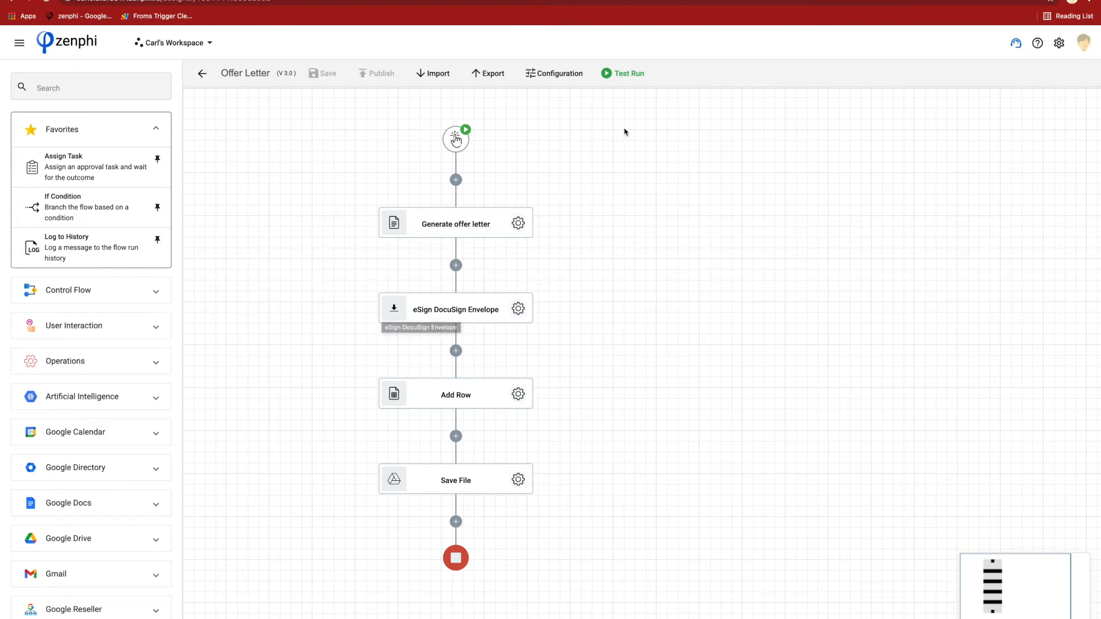
- Start a new test instance of the Offer Letter flow
left_click(613, 75)
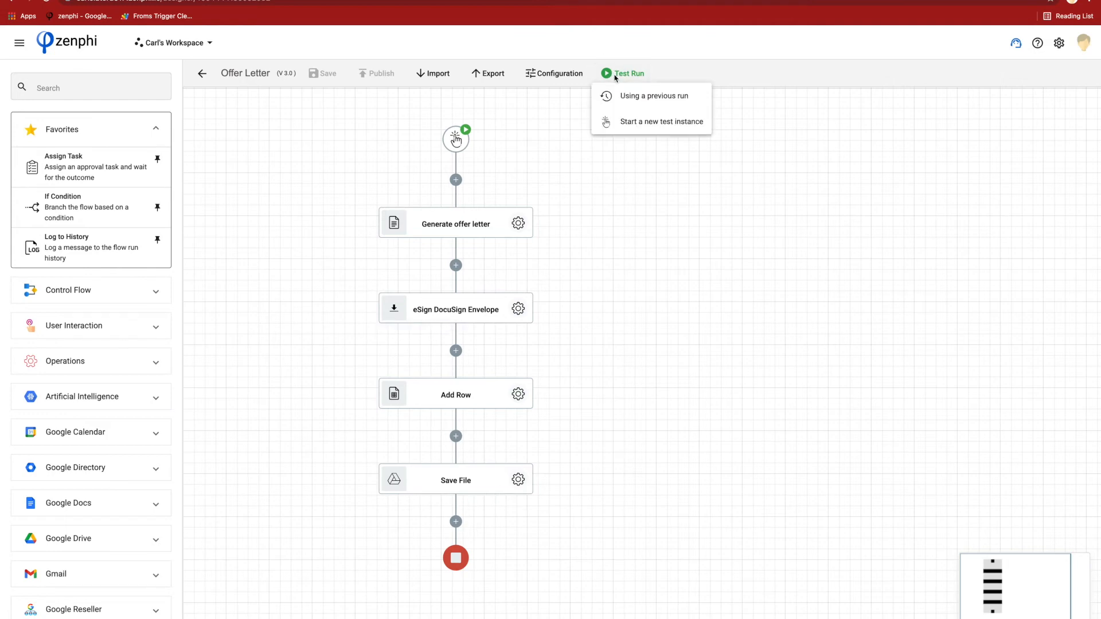
left_click(636, 125)
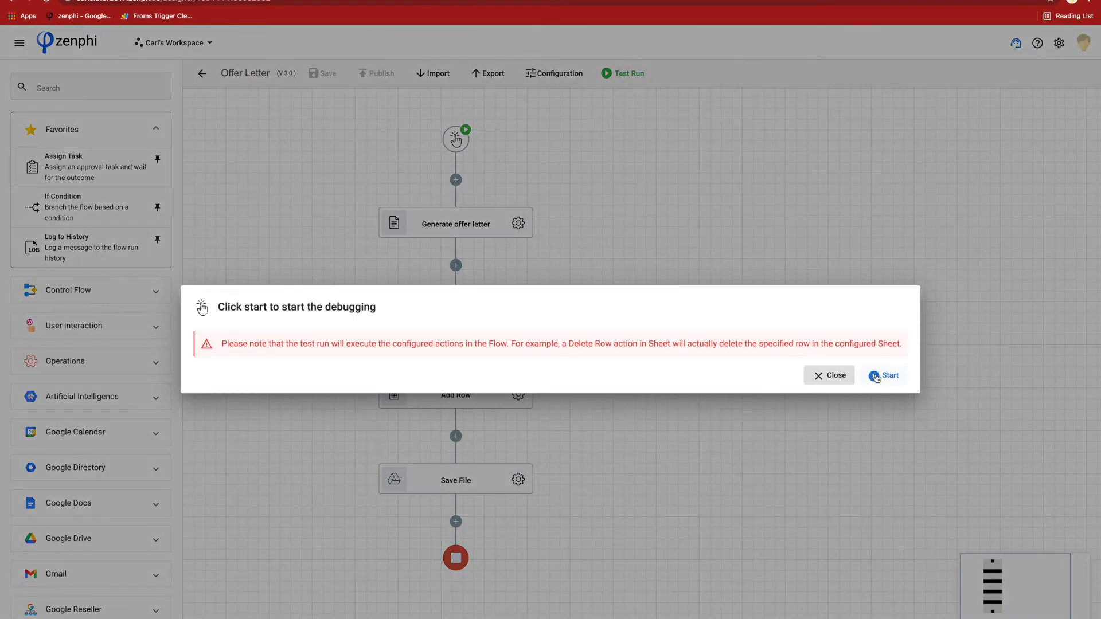
left_click(875, 378)
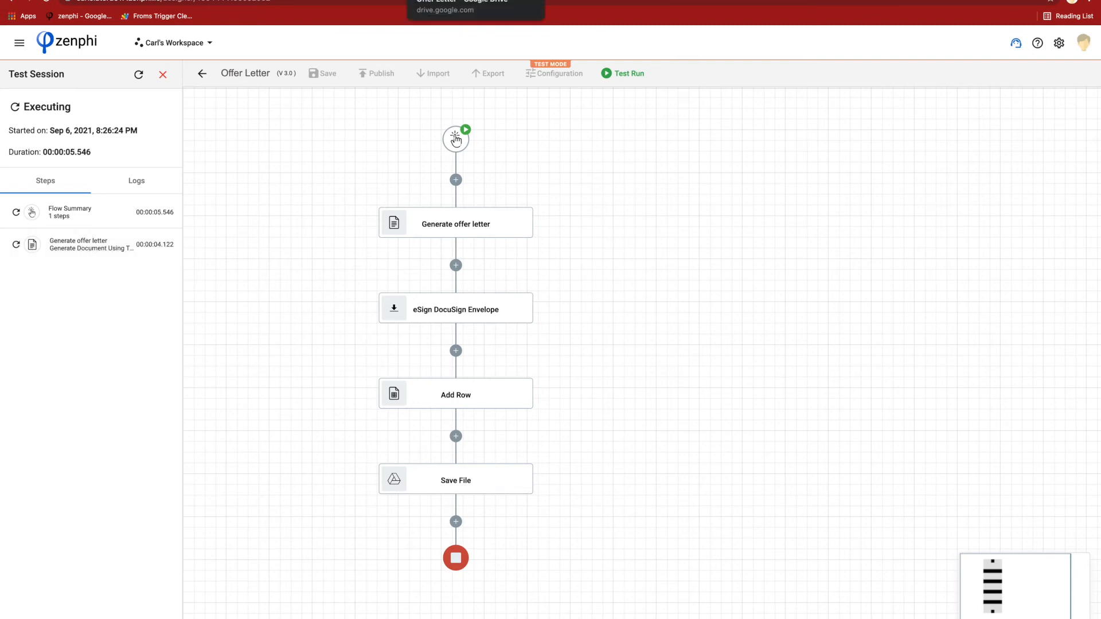
- Switch to Google Drive and review both pages of the offer letter PDF in the Generated Documents folder, closing the preview
left_click(450, 1)
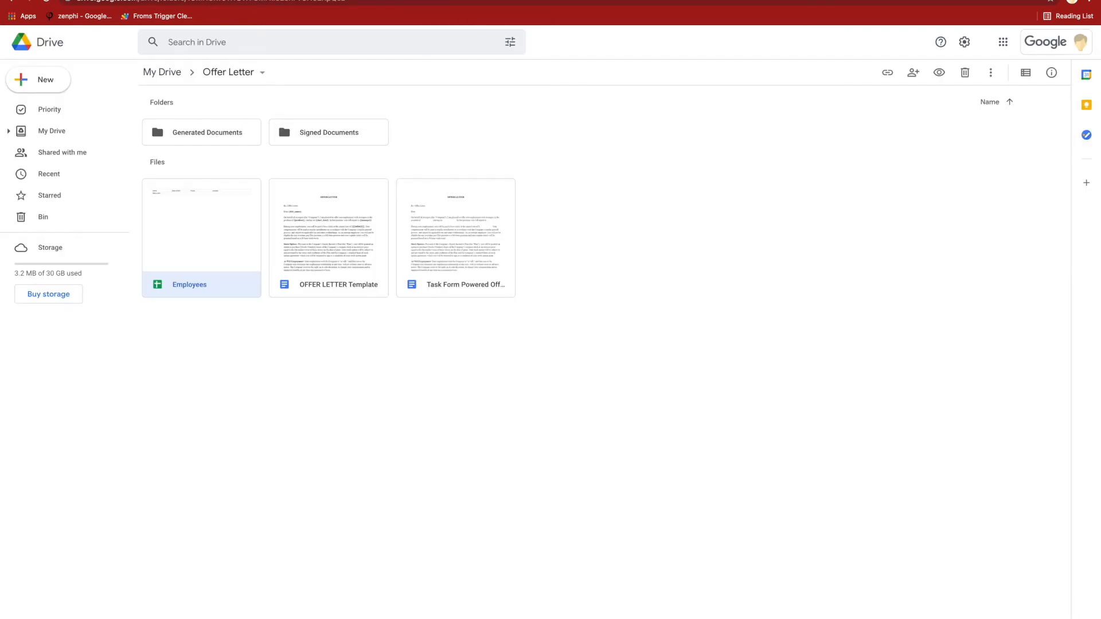
double_click(221, 134)
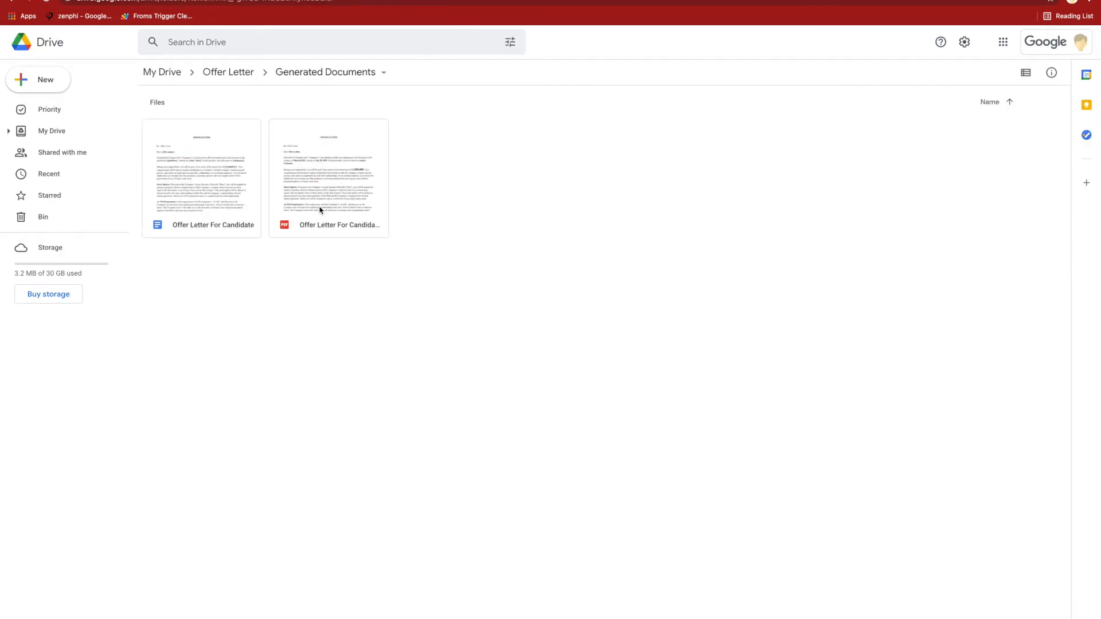
double_click(320, 210)
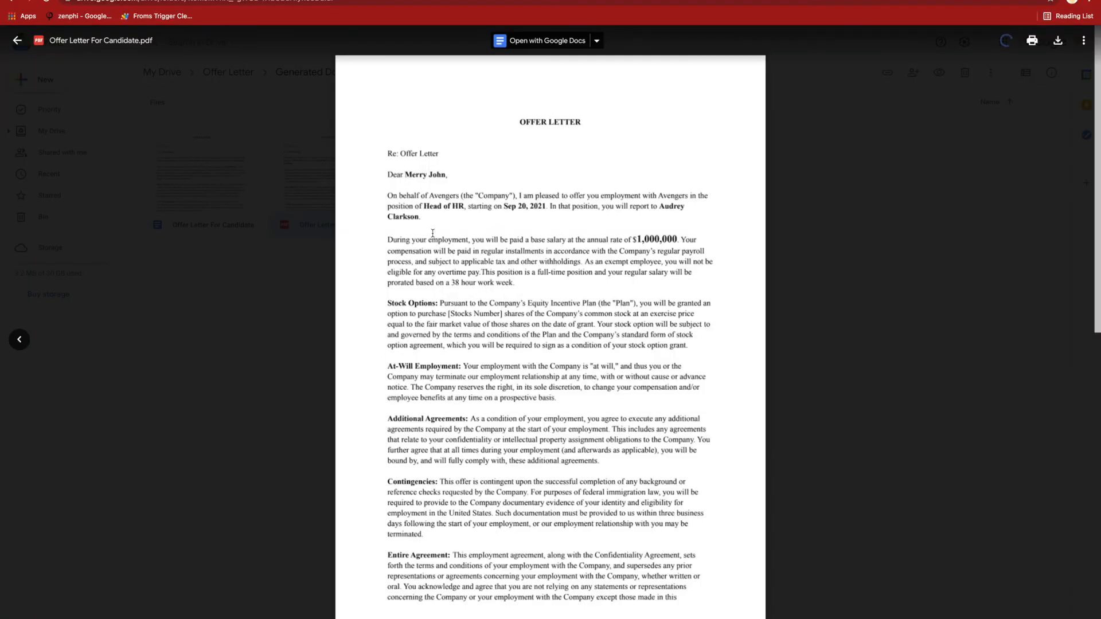
scroll(468, 197, "down", 10)
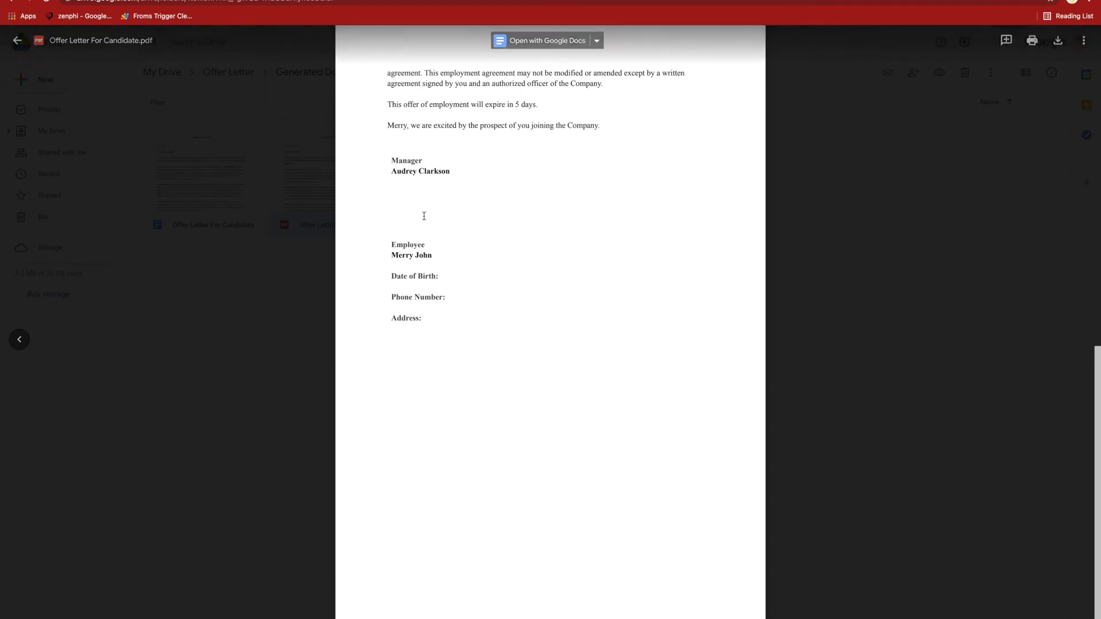
left_click(278, 229)
- Check the test session in zenphi, switch to the employee's Gmail and open the DocuSign document from the offer letter email
left_click(94, 1)
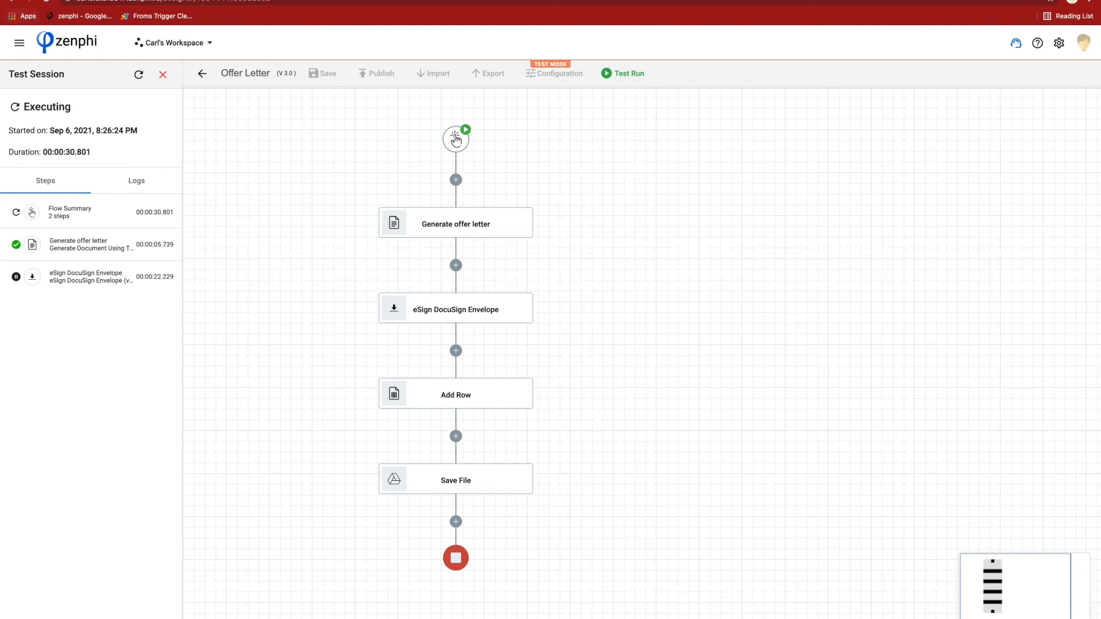
left_click(26, 1)
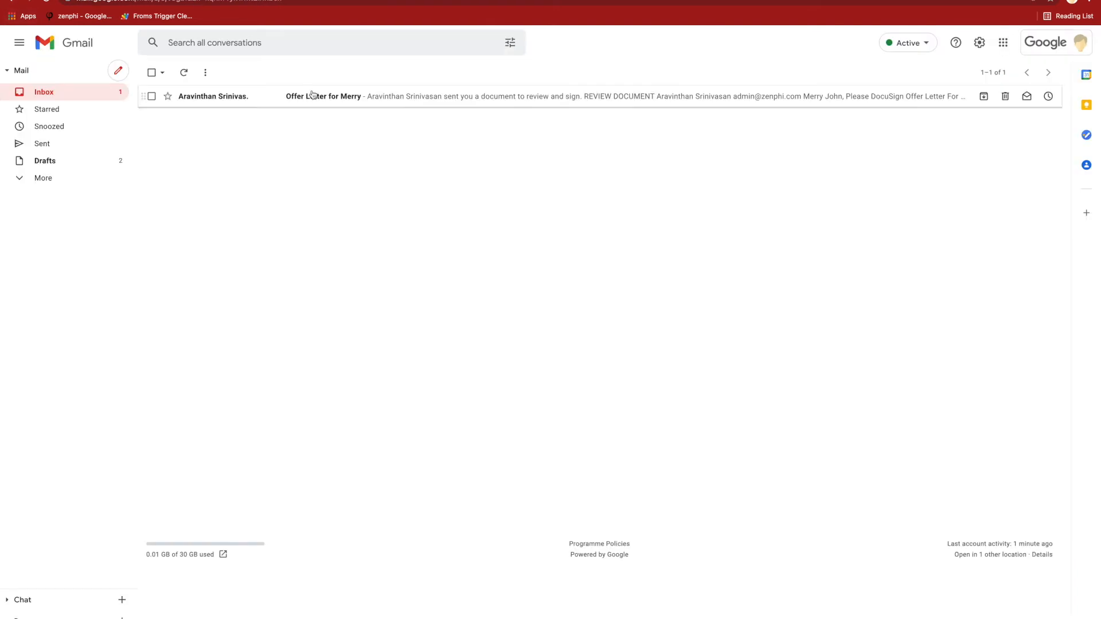
left_click(332, 96)
left_click(601, 320)
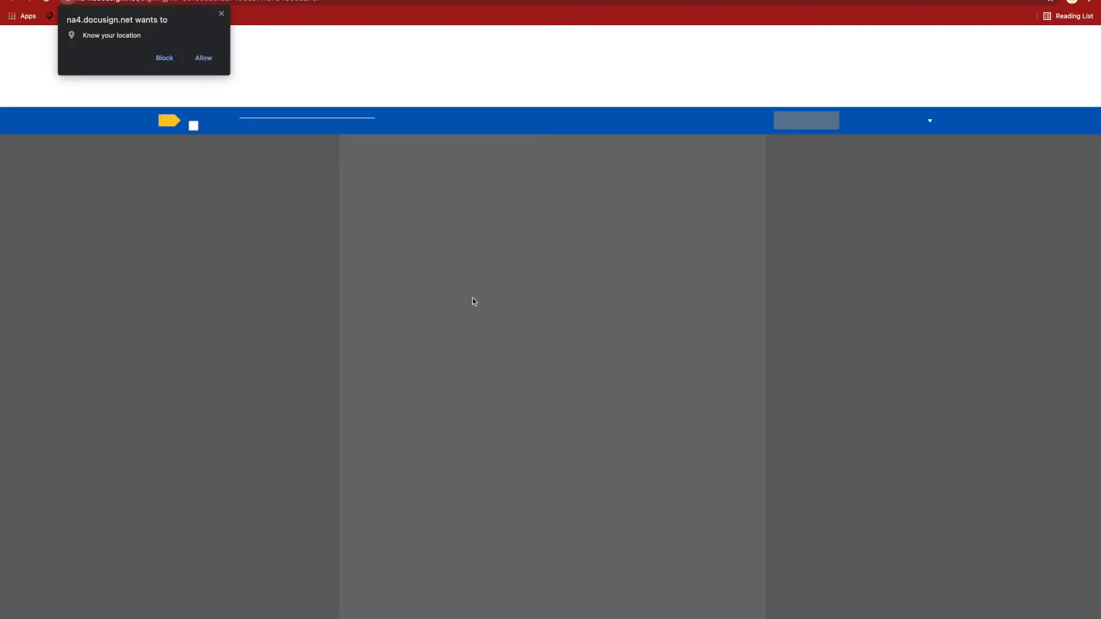
- Dismiss the location request, agree to use electronic records and signatures, and continue to the employee's fields on the second page
left_click(222, 13)
left_click(192, 125)
left_click(808, 120)
scroll(648, 304, "down", 15)
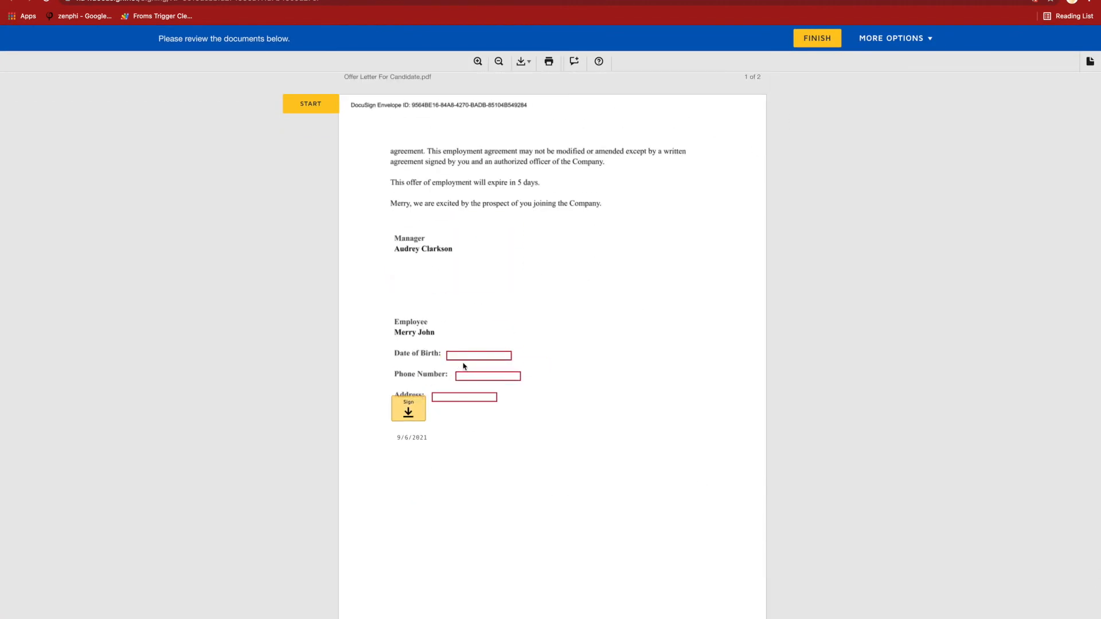
- Fill in the employee's date of birth and phone number in the offer letter
left_click(464, 357)
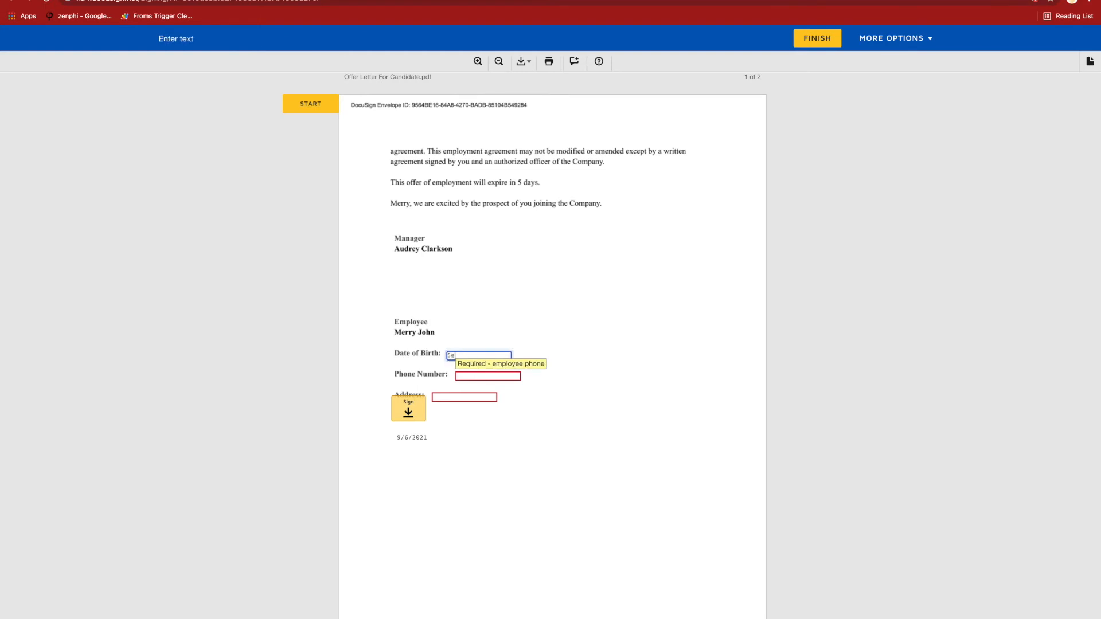
type("Sep 20, 10")
left_click(498, 378)
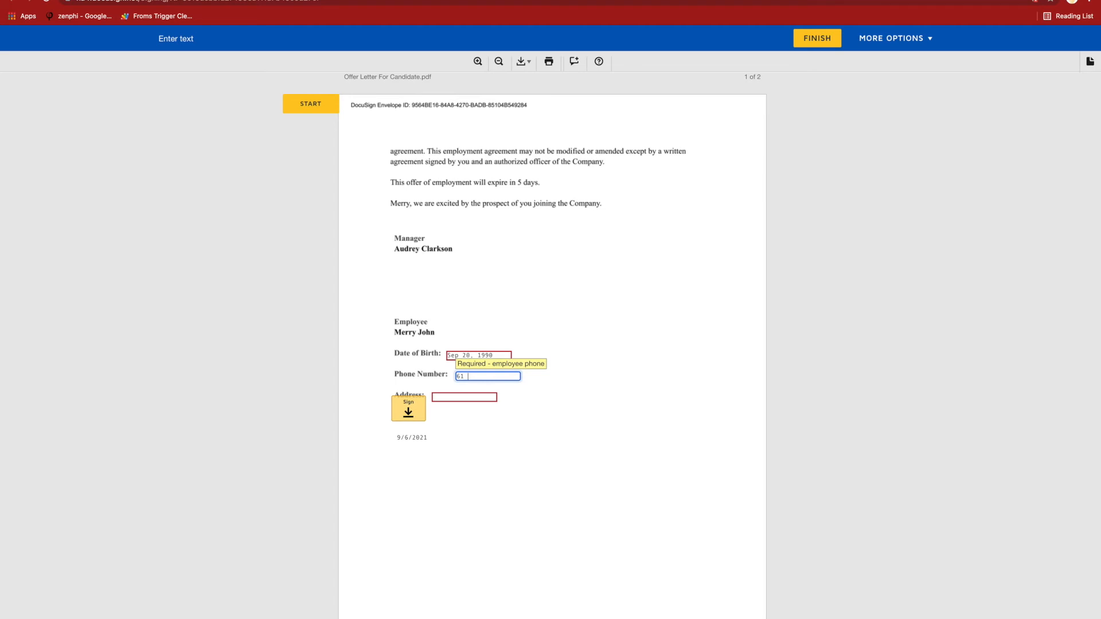
type("61 44444444")
- Fill in the employee's postal address in the offer letter
left_click(473, 407)
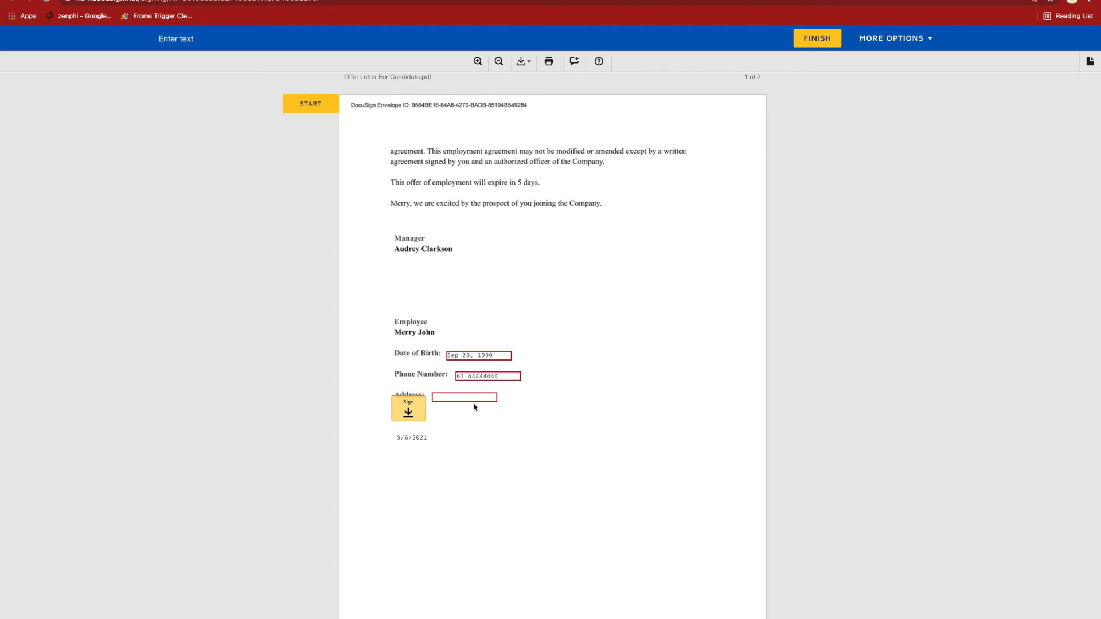
key("Tab")
key("Tab")
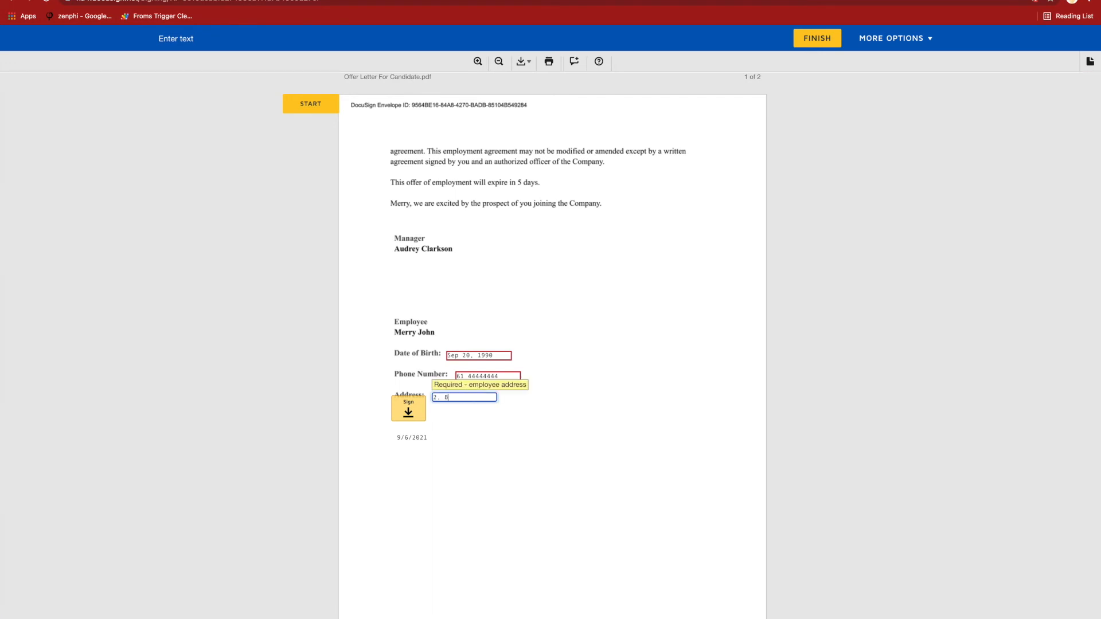
left_click(483, 442)
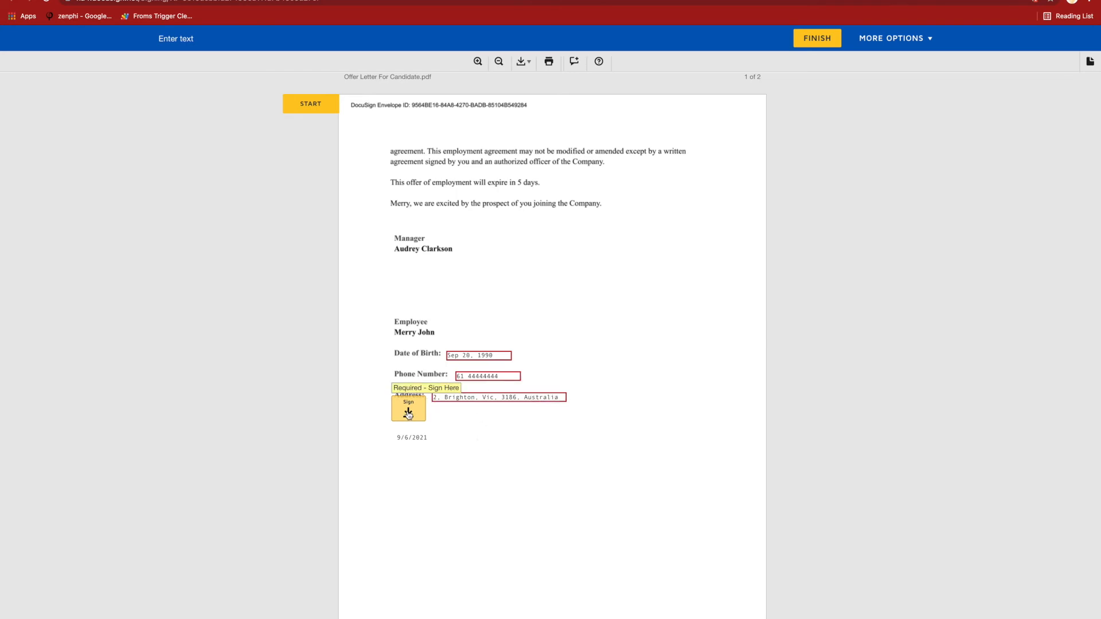
- Adopt and apply the employee's signature, check the Employees spreadsheet for entries, and finish the employee's signing
left_click(409, 413)
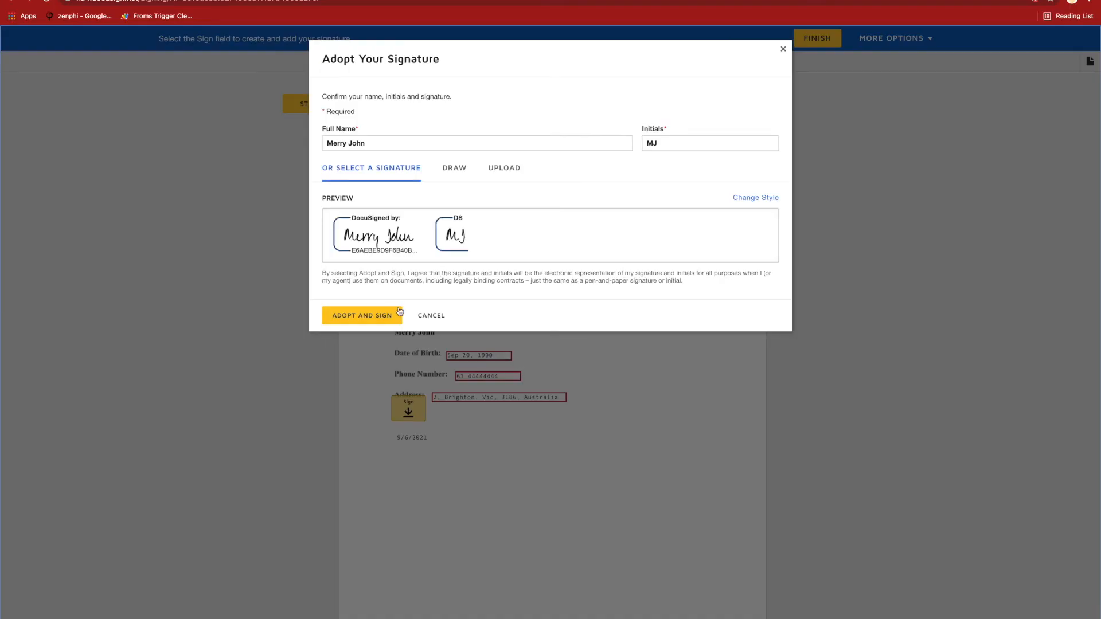
left_click(383, 318)
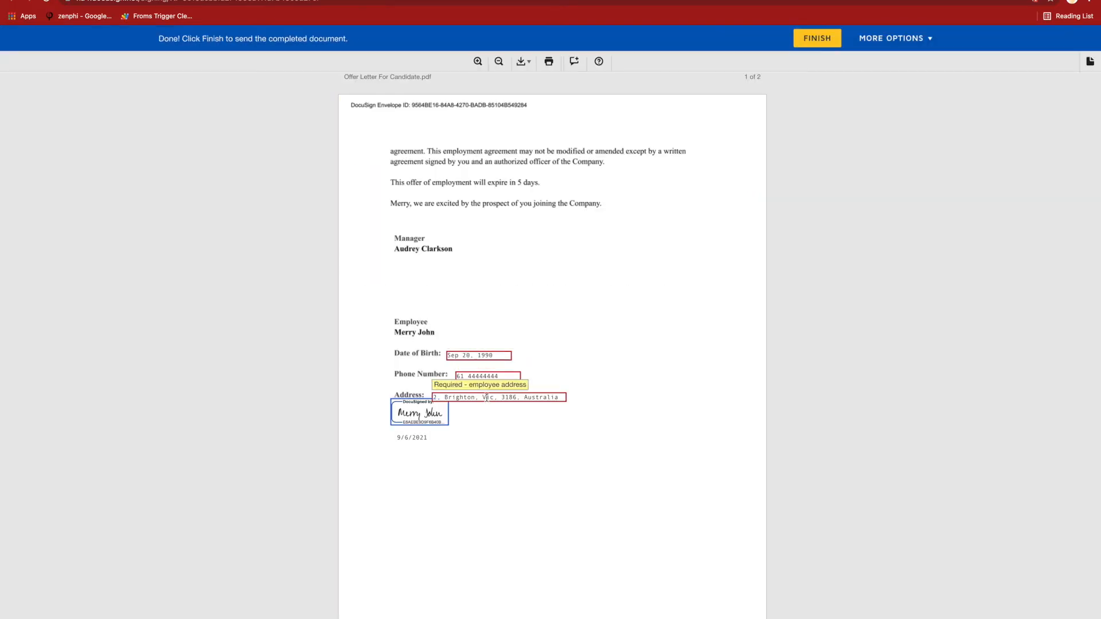
key("ctrl+Tab")
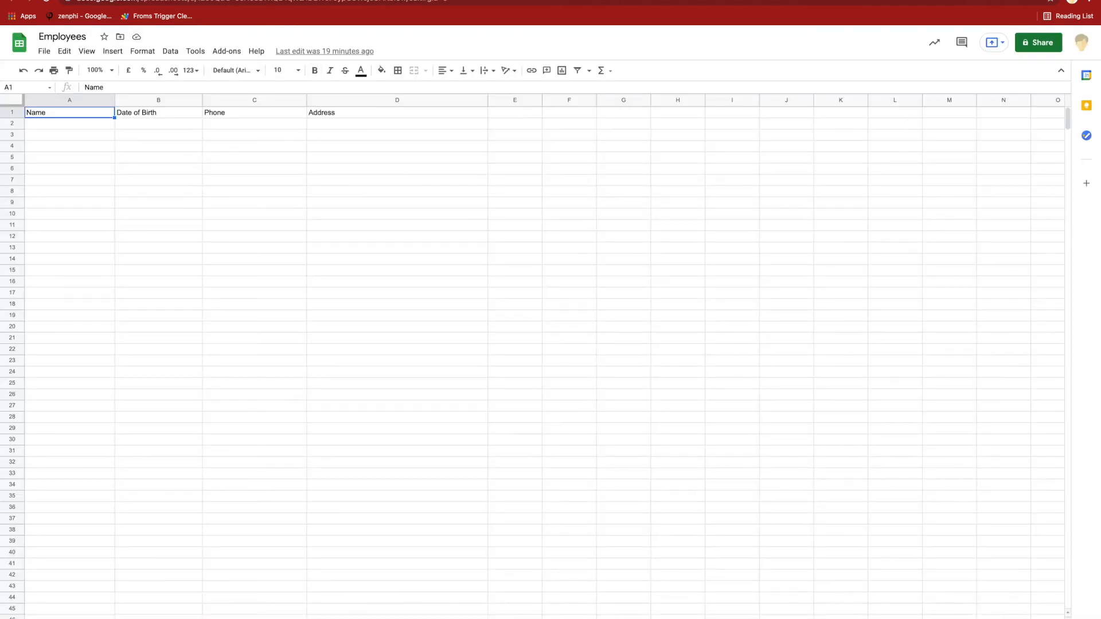
left_click(114, 0)
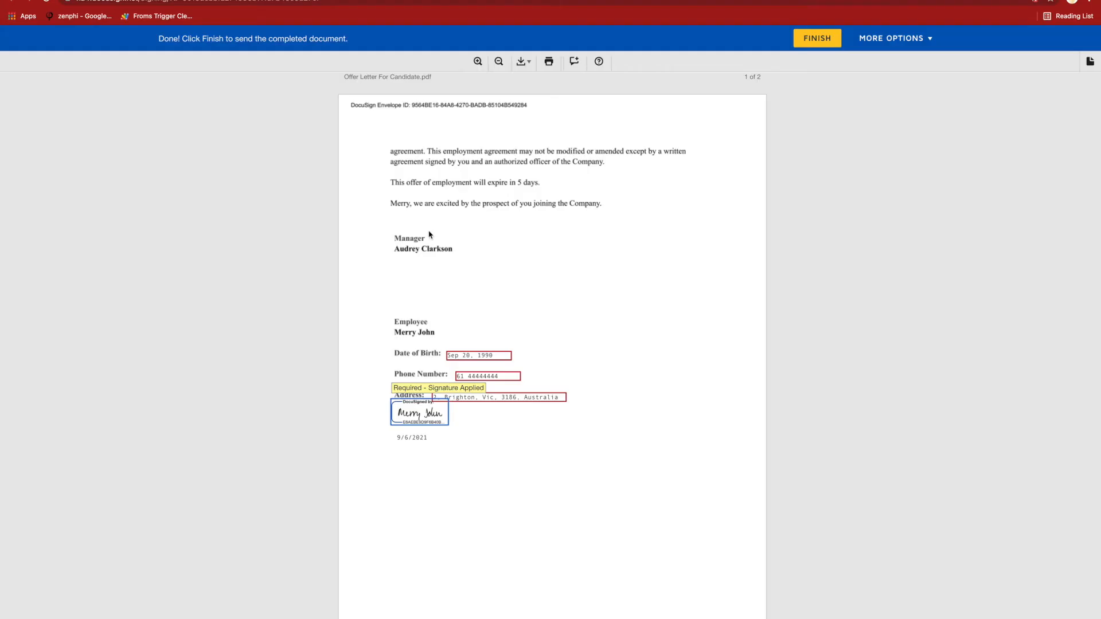
left_click(815, 39)
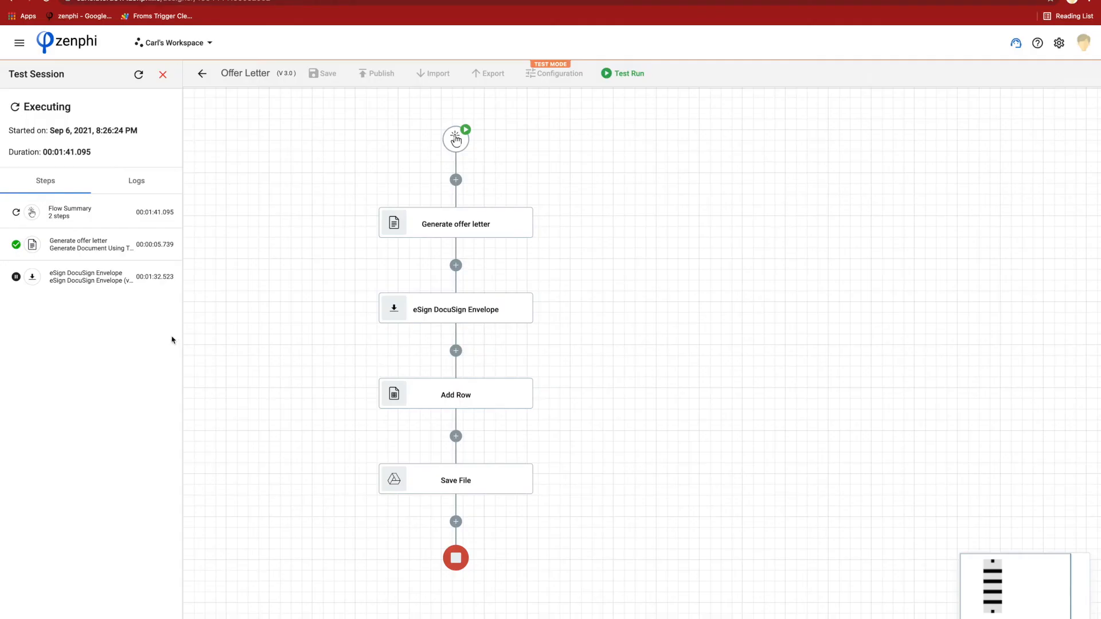
- Switch to the manager's Gmail inbox and open the DocuSign document from the offer letter email
key("ctrl+Right")
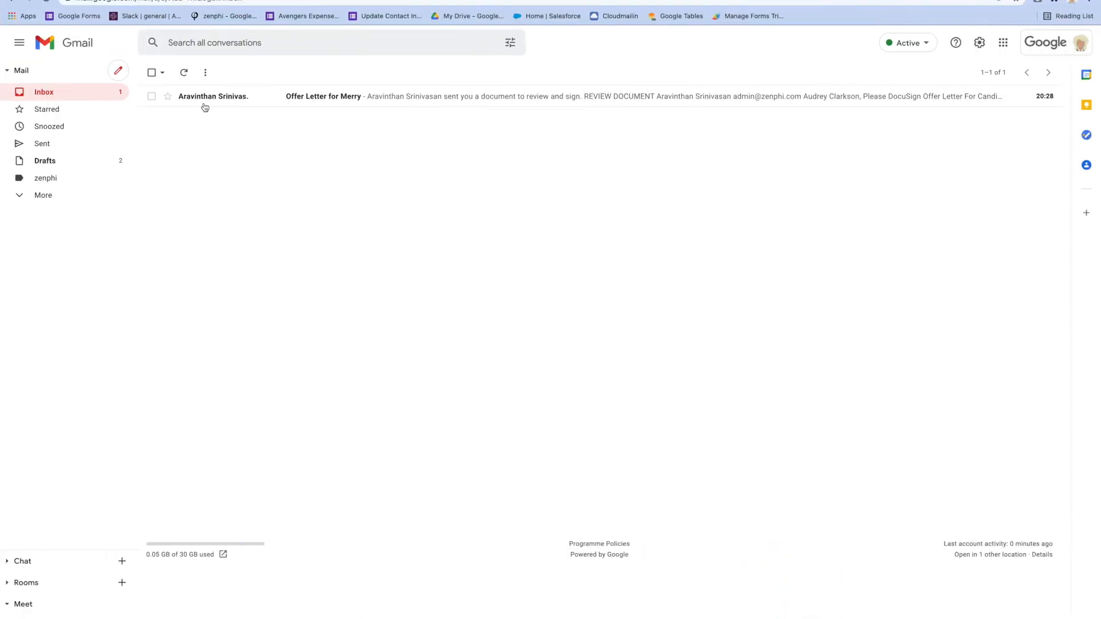
left_click(204, 98)
left_click(596, 319)
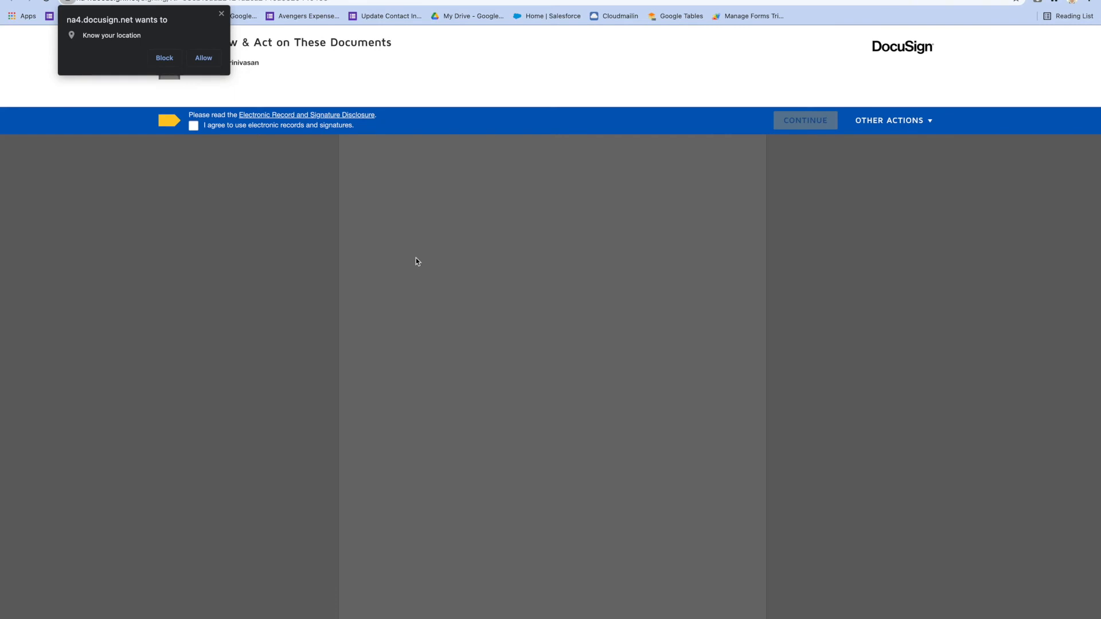
- Dismiss the location request, accept electronic records and signatures as the manager, and continue to the signature section of the letter
left_click(221, 14)
left_click(193, 125)
left_click(805, 120)
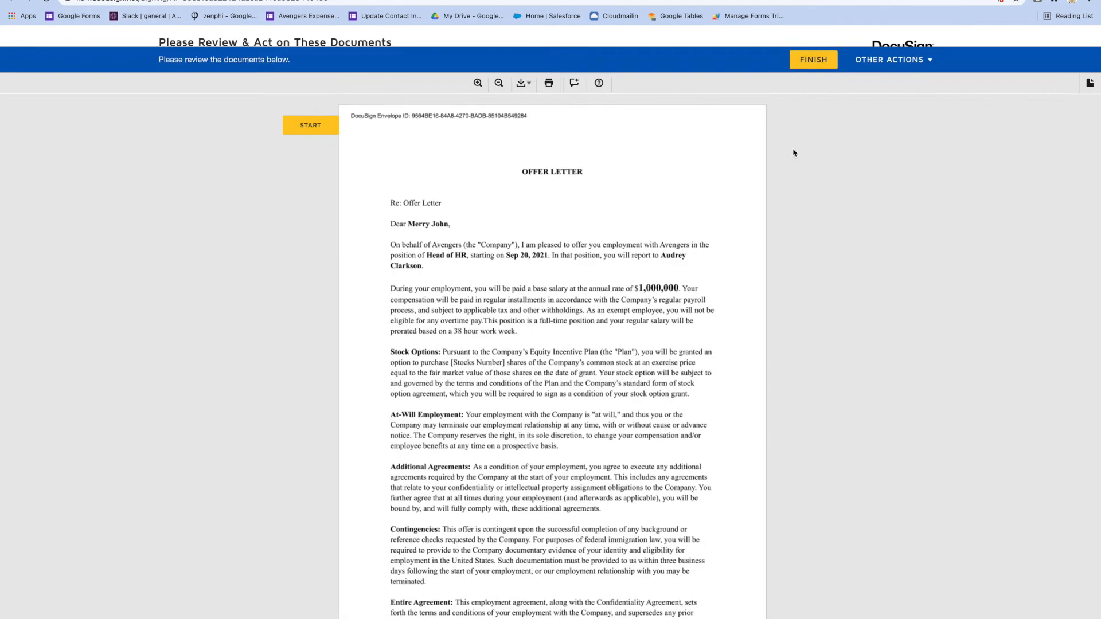
scroll(734, 367, "down", 15)
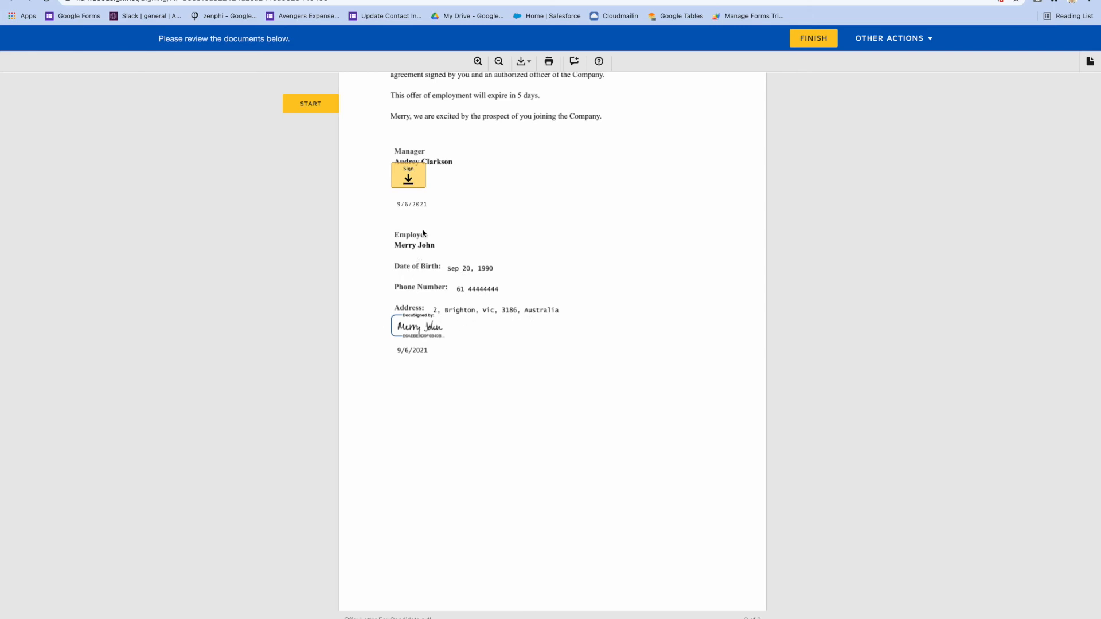
- Apply the manager's signature, finish signing, and switch back to the zenphi test session
left_click(412, 181)
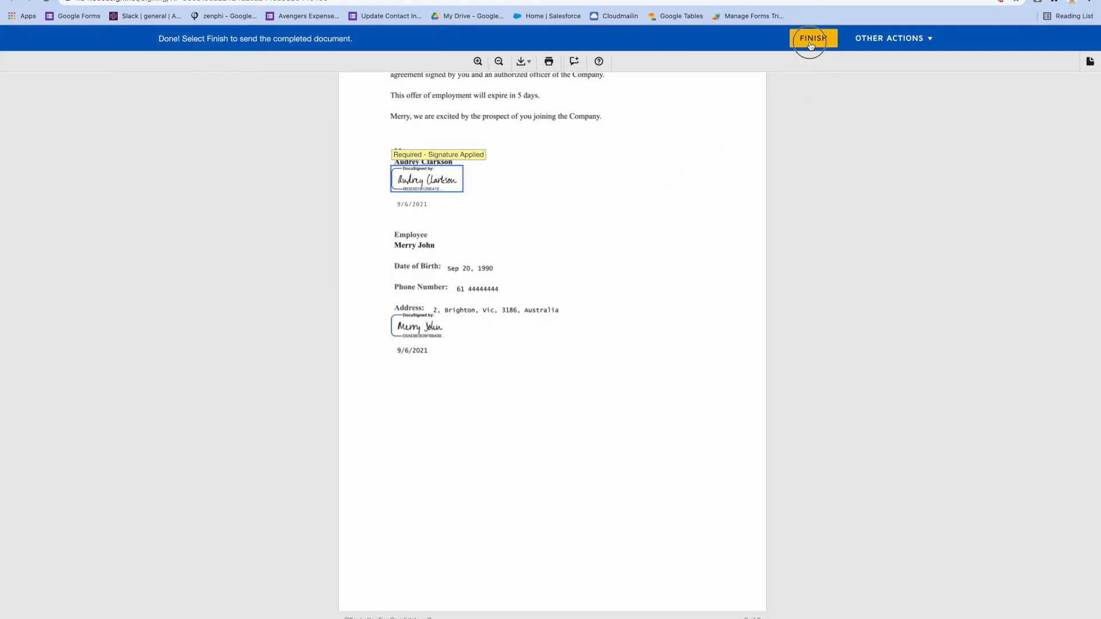
left_click(810, 44)
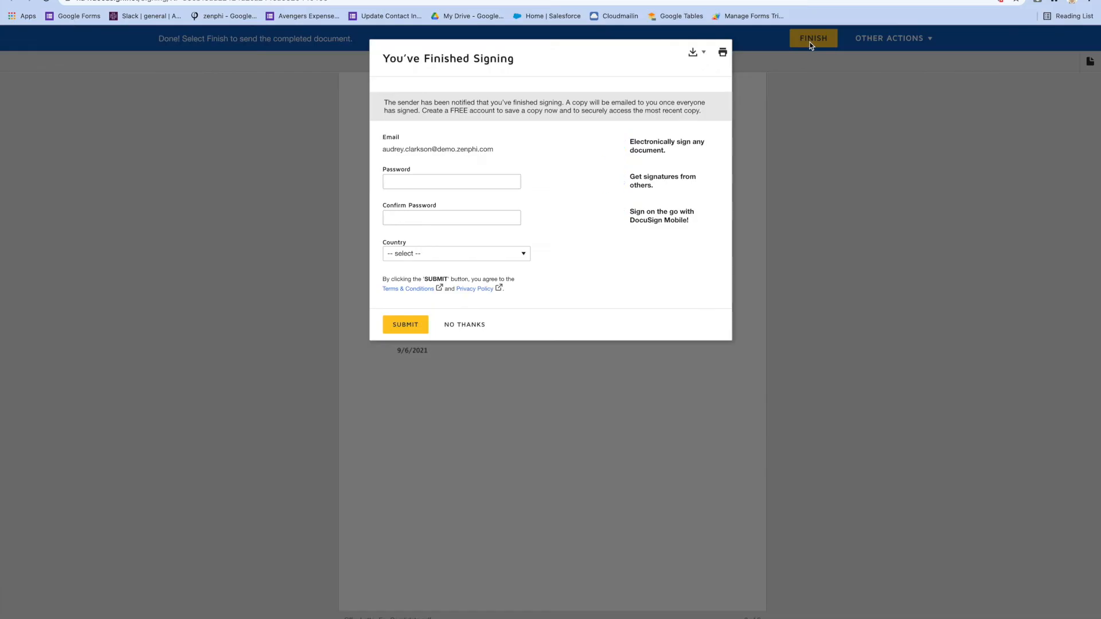
key("ctrl+Left")
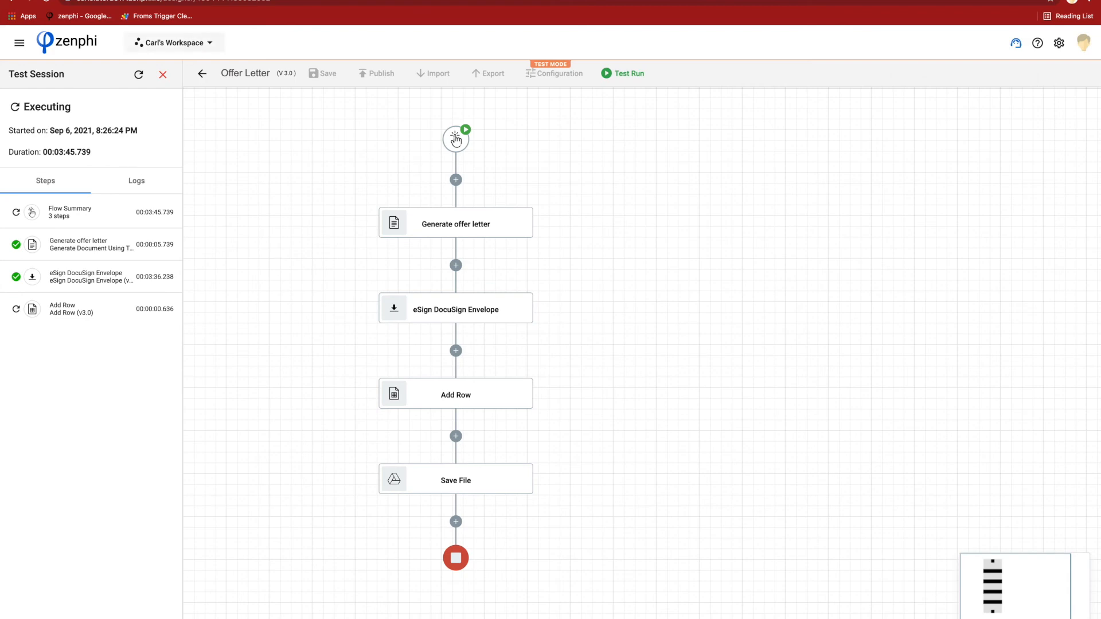
- Check the Employees spreadsheet for the new employee row, return to the zenphi flow, and close the test session
left_click(179, 1)
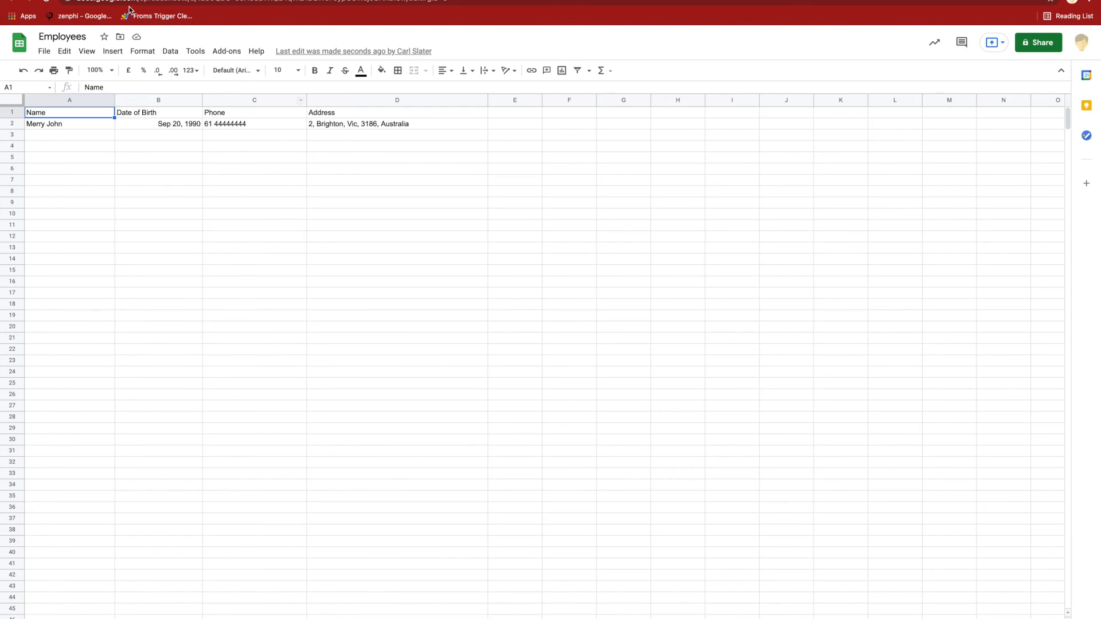
left_click(275, 0)
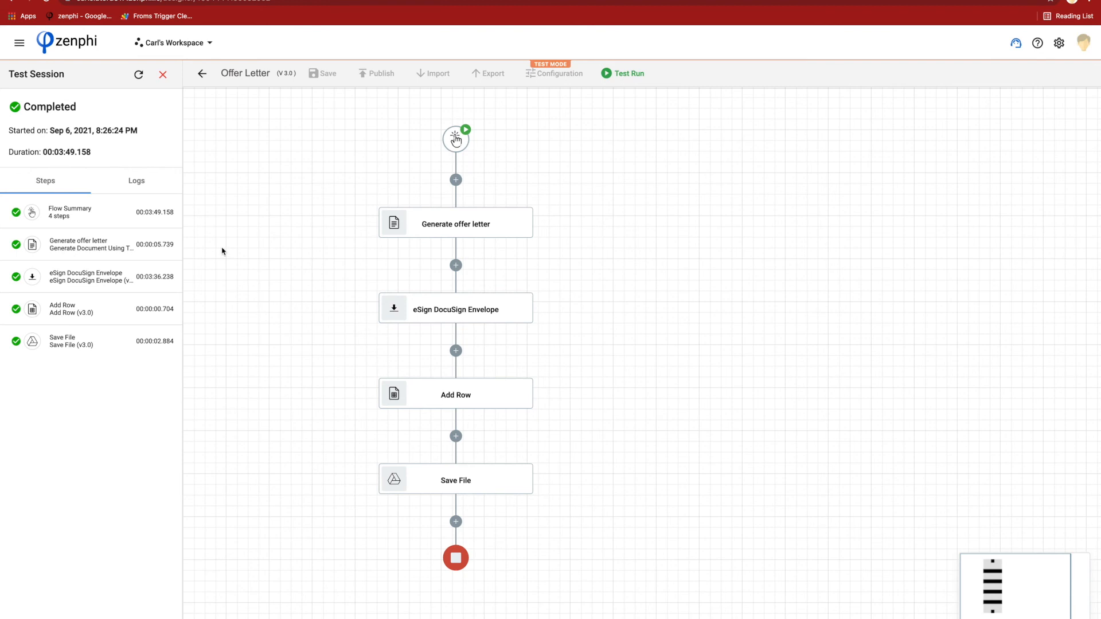
left_click(163, 78)
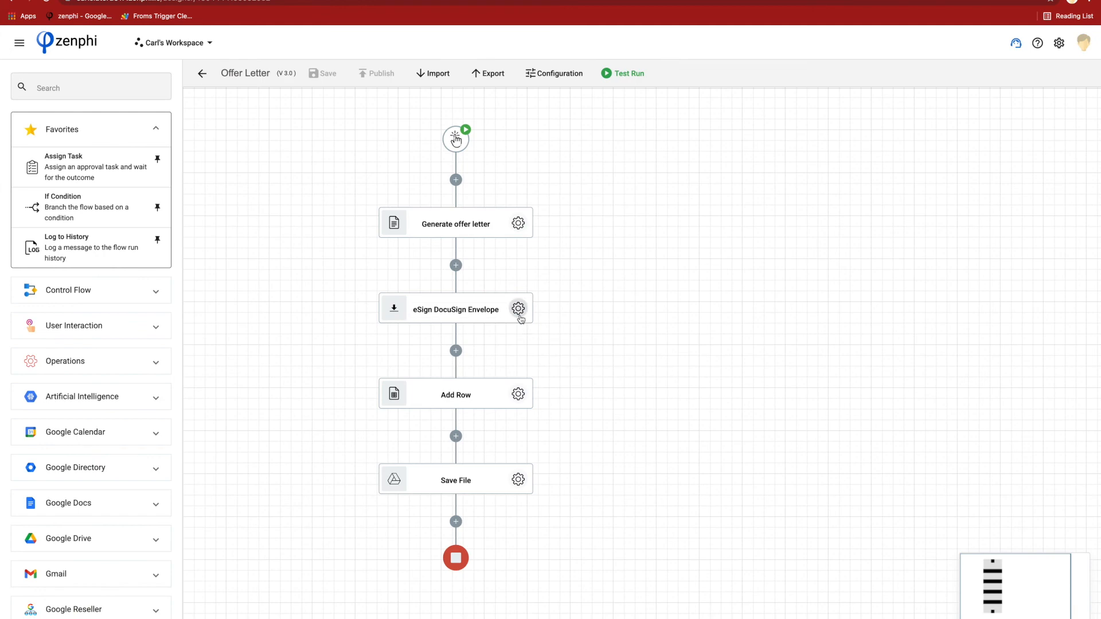
- Expand the DocuSign action group in the zenphi action list
scroll(107, 518, "down", 3)
scroll(107, 518, "down", 4)
left_click(93, 419)
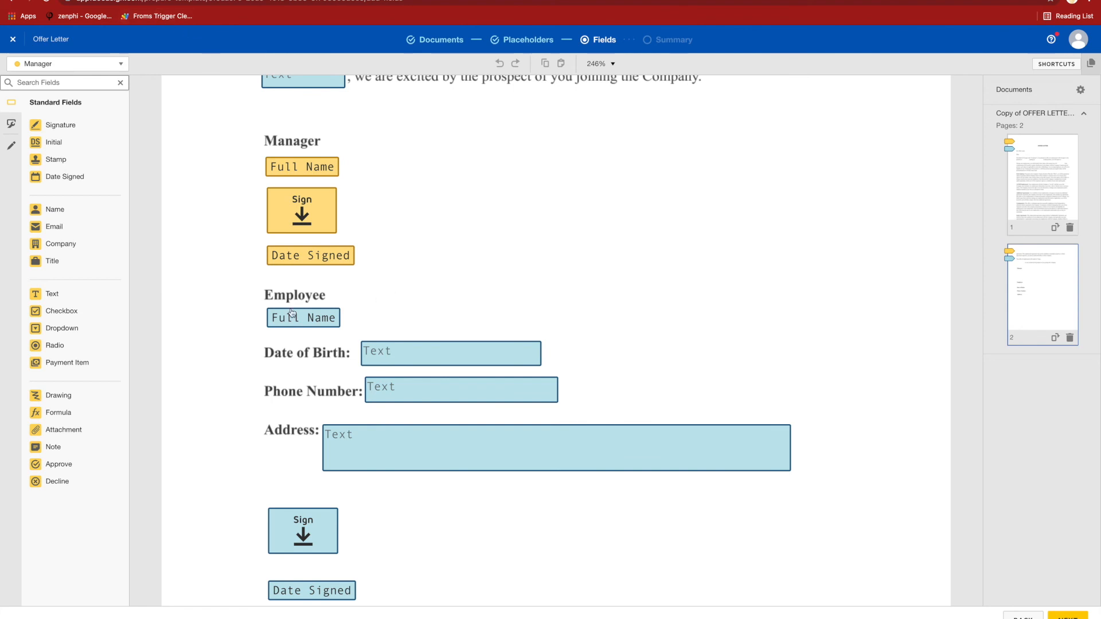
- Examine the data labels of the Address, Phone Number and Date of Birth fields in the DocuSign Offer Letter template
left_click(414, 446)
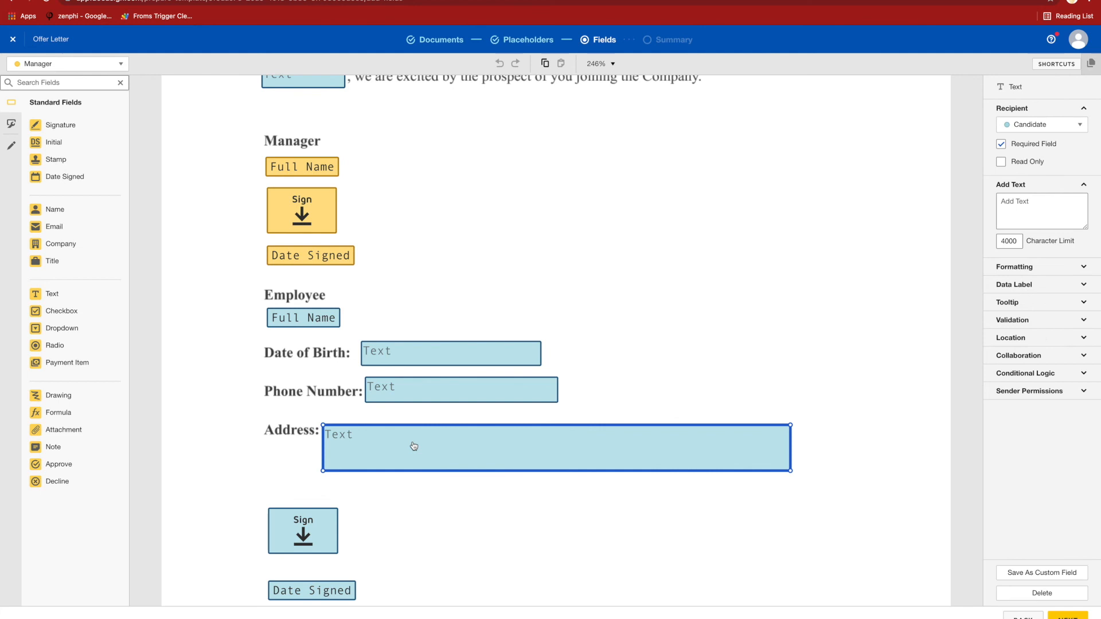
left_click(1026, 283)
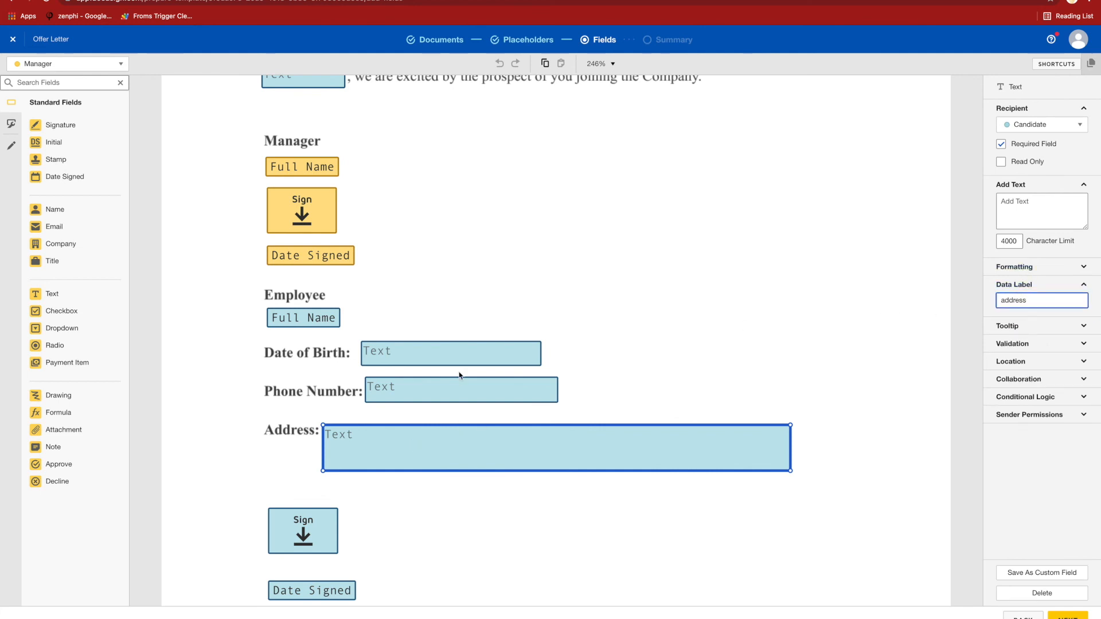
left_click(461, 396)
left_click(455, 356)
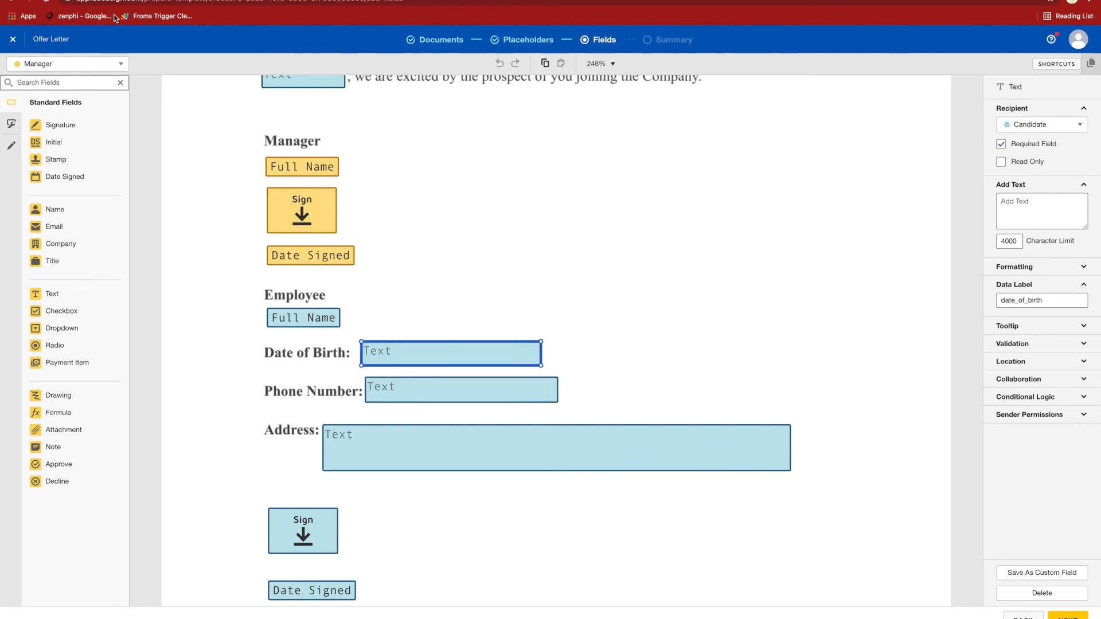
mouse_move(113, 11)
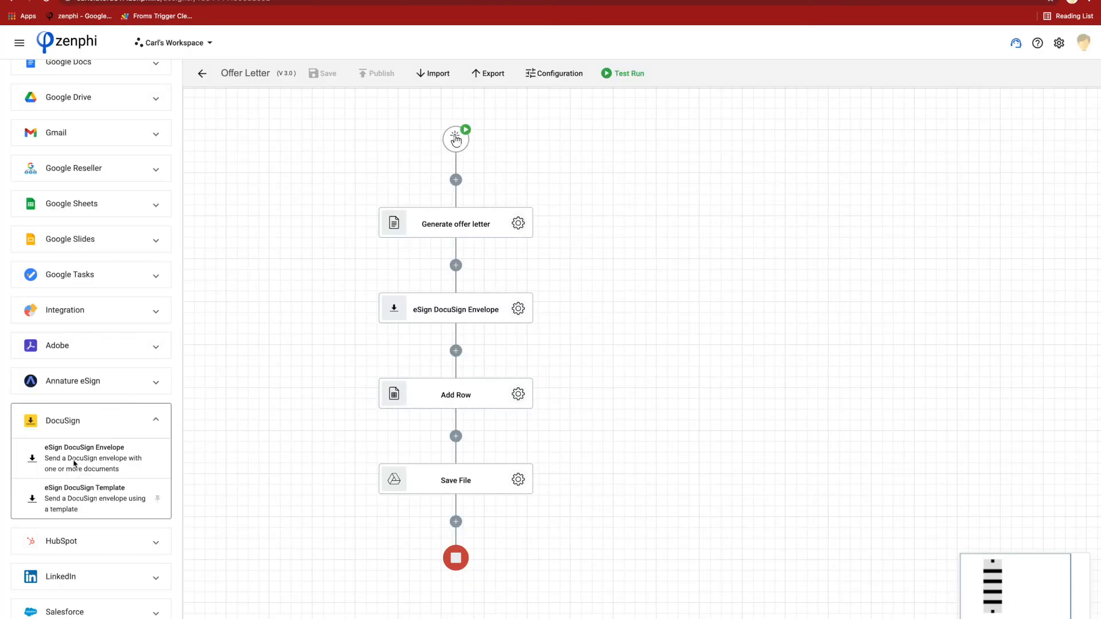
- Add an eSign DocuSign Template action between eSign DocuSign Envelope and Add Row, and select the Offer Letter template for it
left_click_drag(81, 487, 459, 349)
left_click(518, 394)
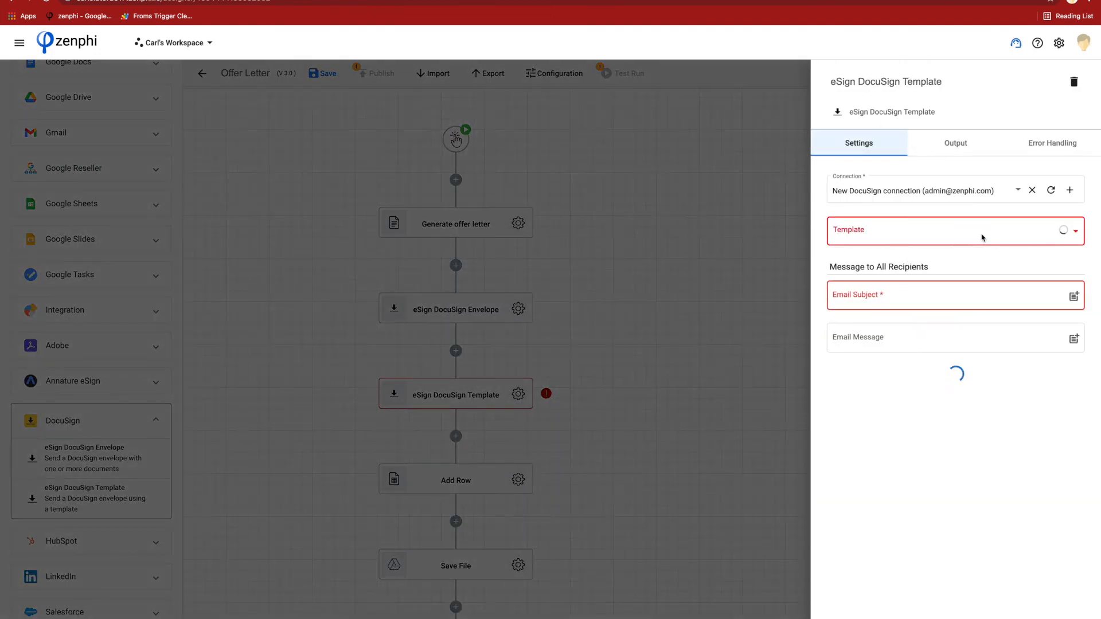
left_click(981, 237)
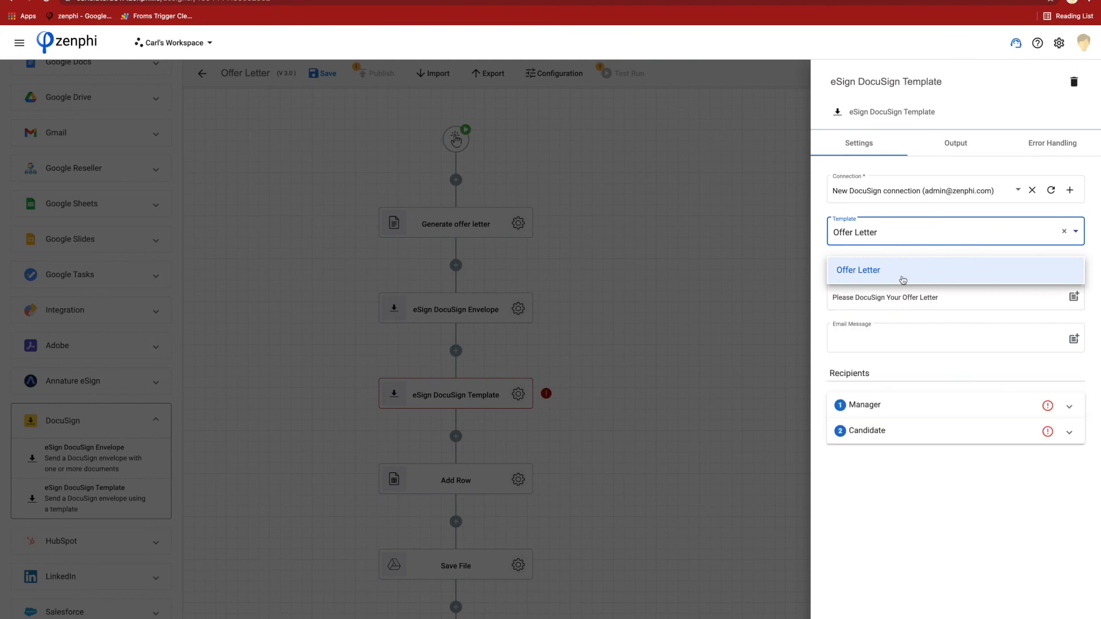
left_click(1092, 339)
- Expand the Candidate recipient and review the template fields available to fill in, down to salary
left_click(909, 435)
scroll(947, 514, "down", 5)
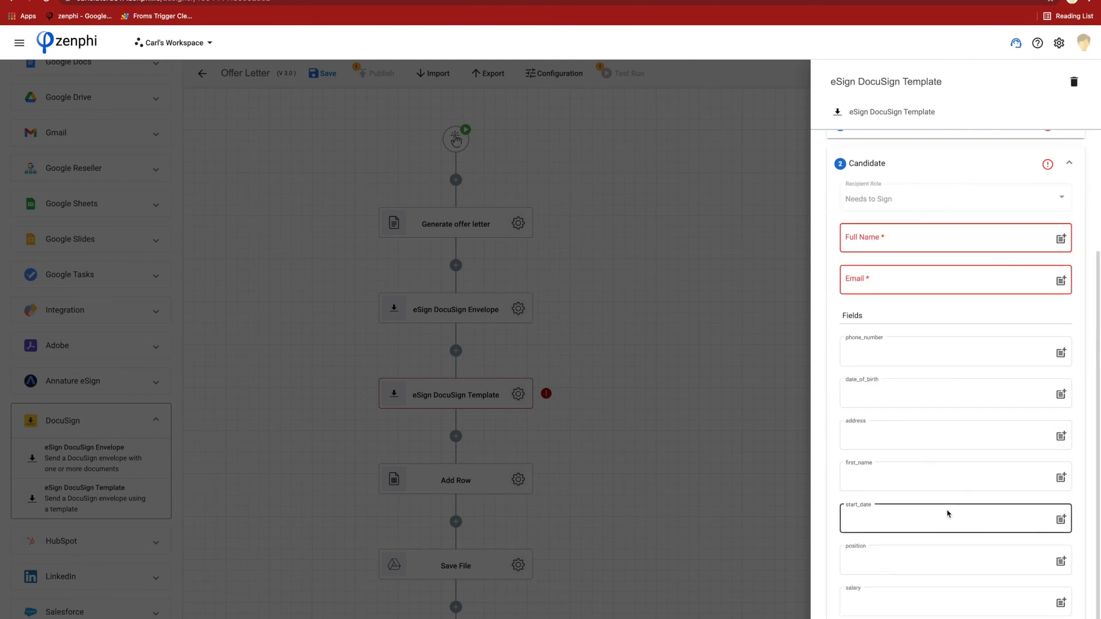
left_click(916, 597)
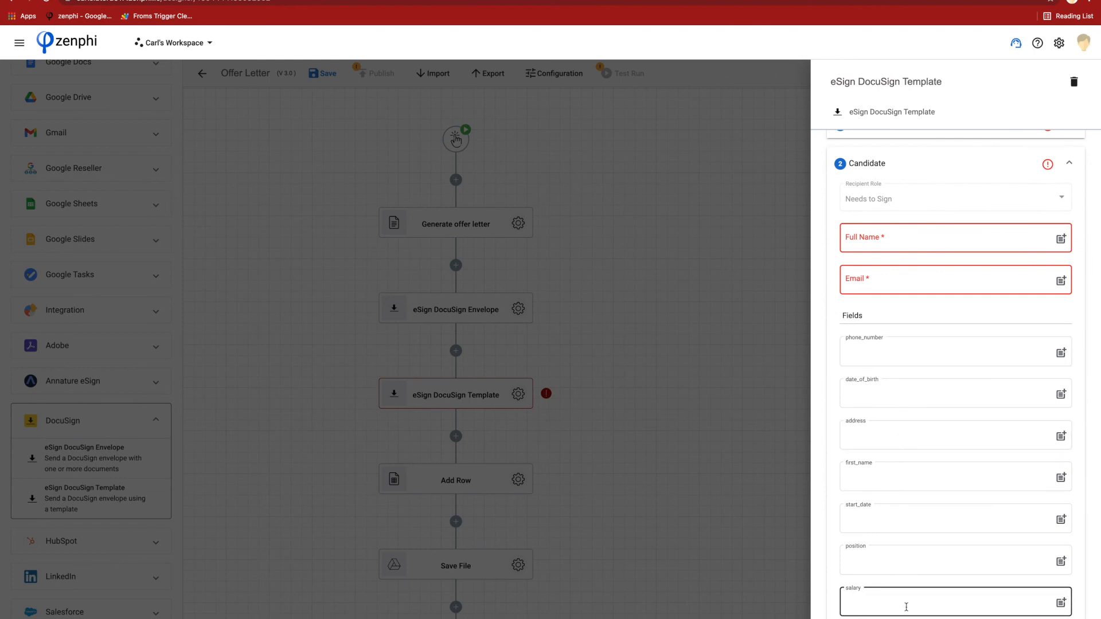
scroll(927, 233, "up", 5)
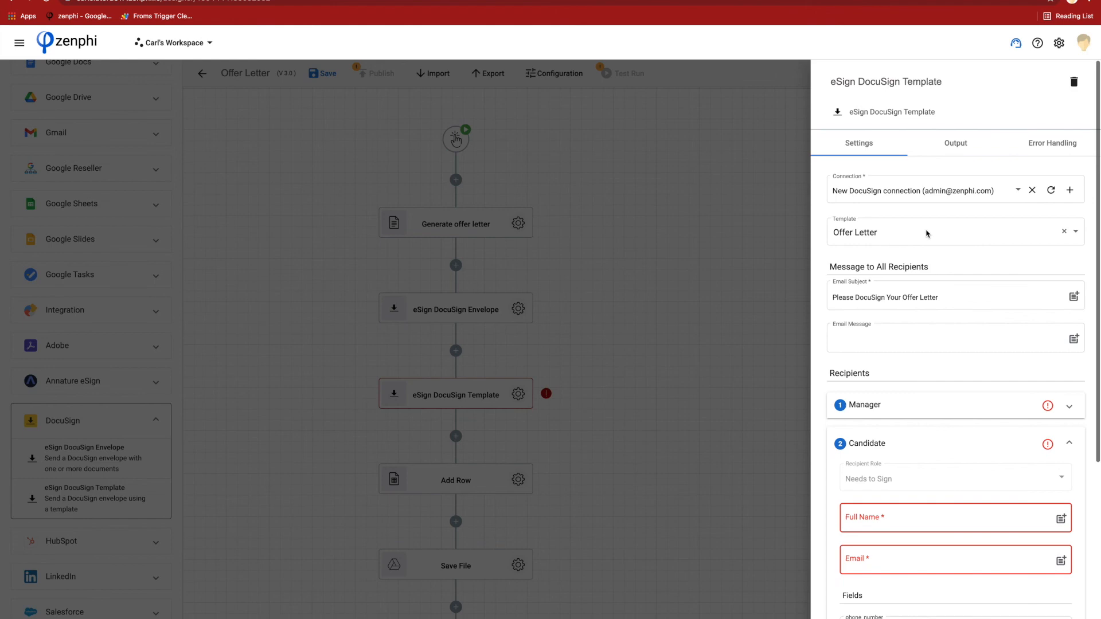
- Review the template action's outputs including its Fields, close its settings, and show the available Adobe eSign actions
left_click(953, 143)
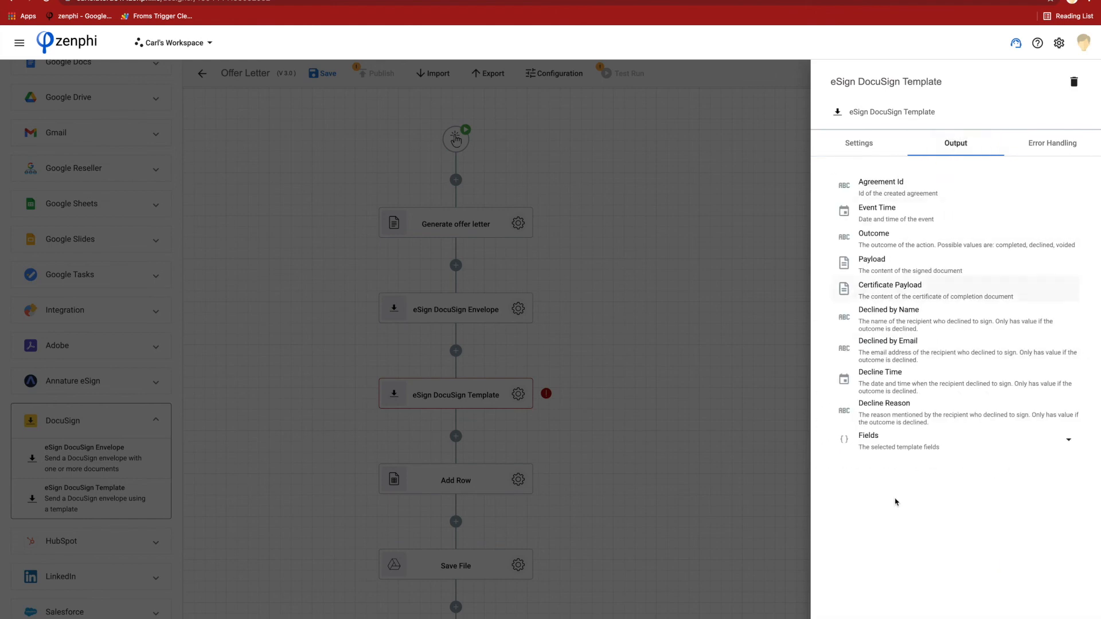
left_click(884, 443)
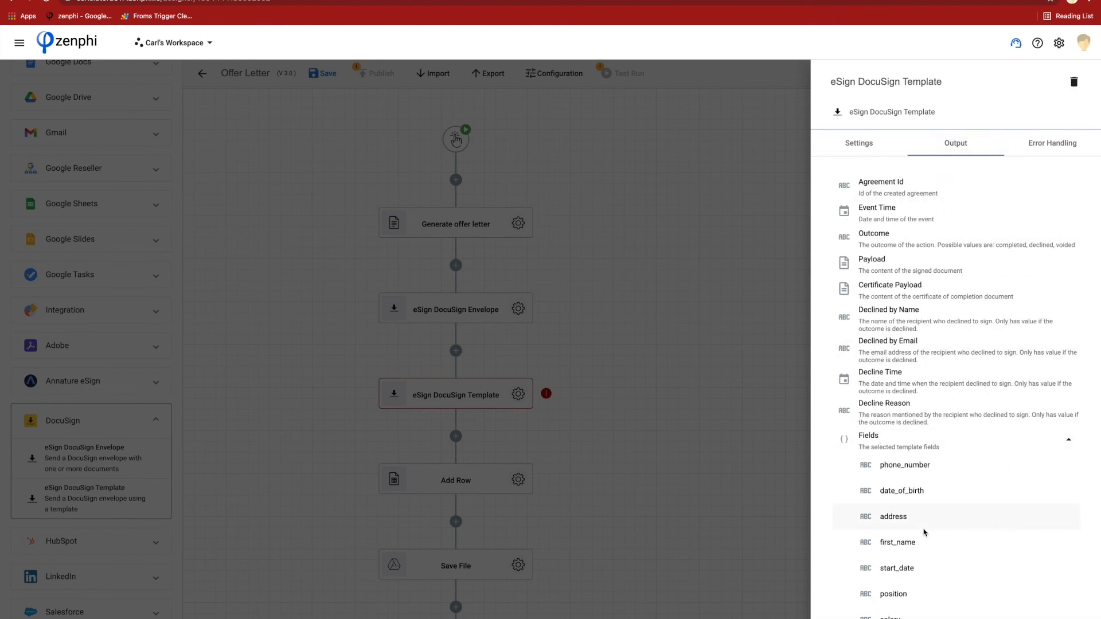
left_click(706, 461)
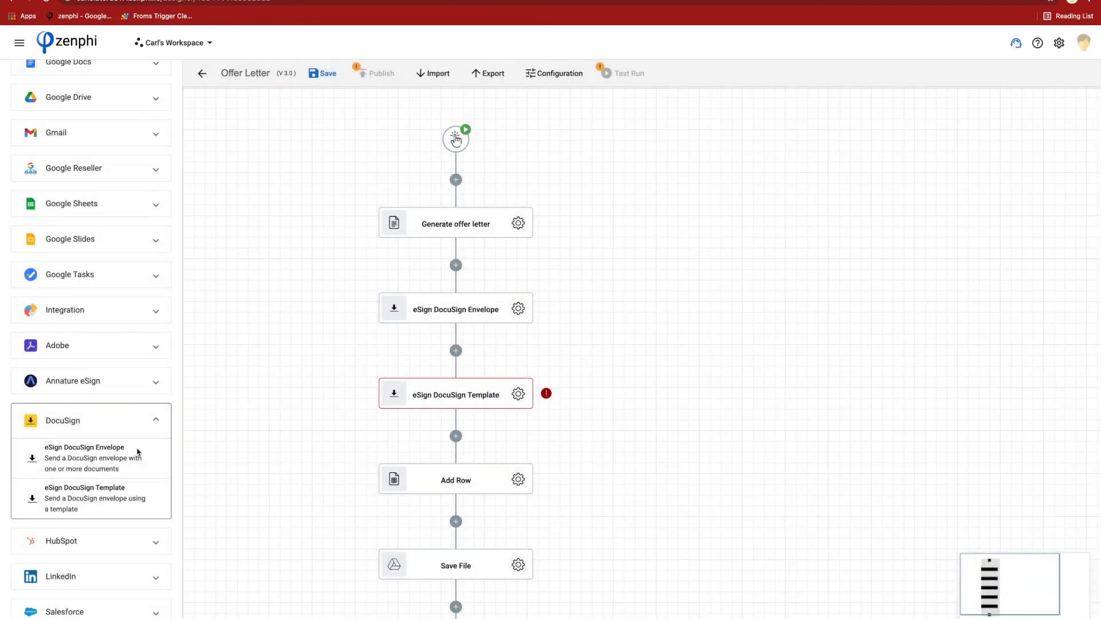
left_click(90, 354)
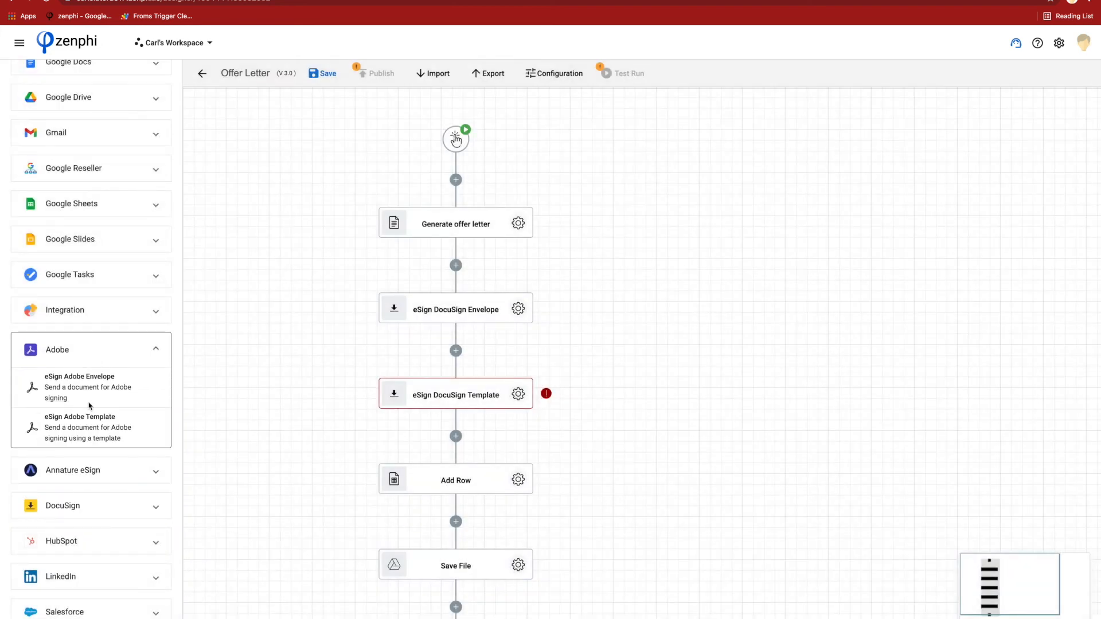